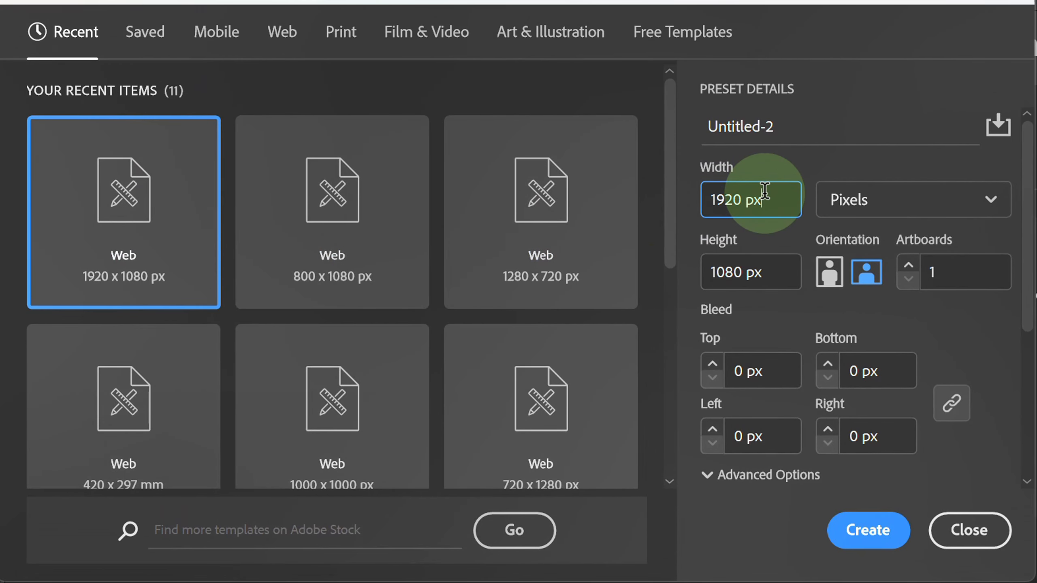
Create a 1920 x 1080 px web document and draw a rectangle covering the whole artboard.
{"action": "left_click", "coordinate": [864, 531]}
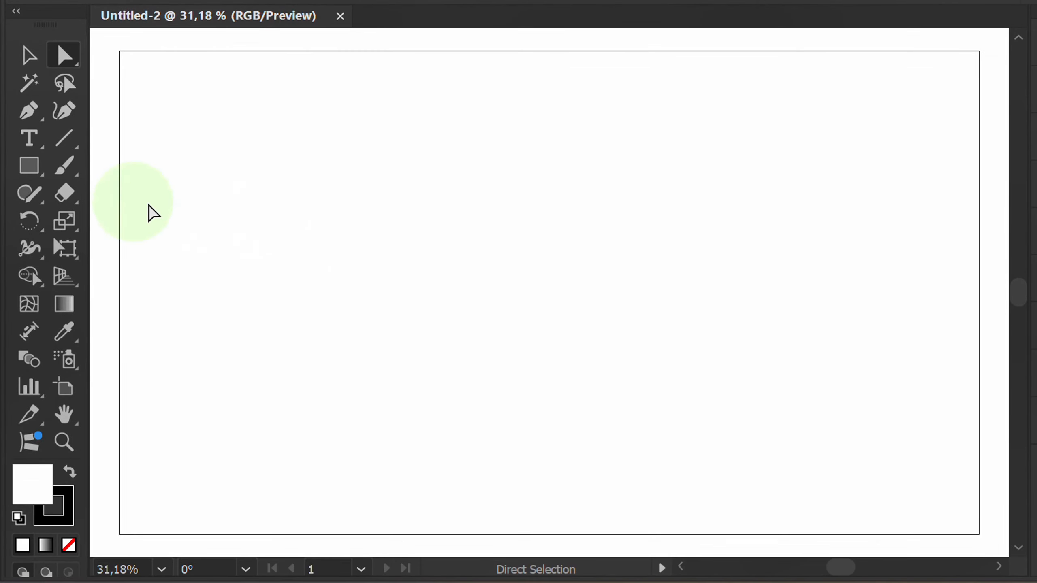
{"action": "left_click", "coordinate": [36, 164]}
{"action": "left_click", "coordinate": [107, 166]}
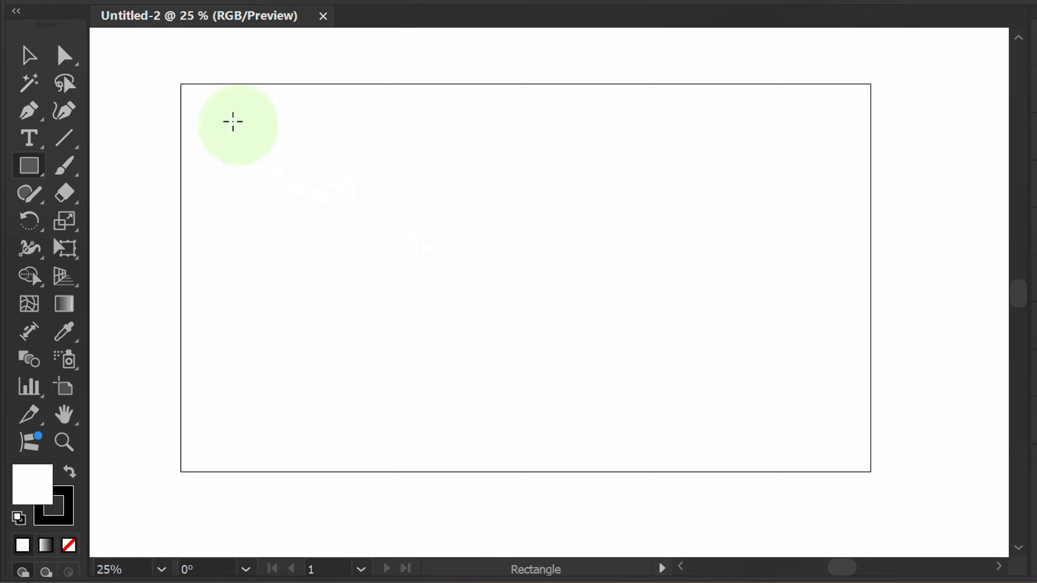
{"action": "left_click_drag", "start_coordinate": [181, 84], "coordinate": [870, 472]}
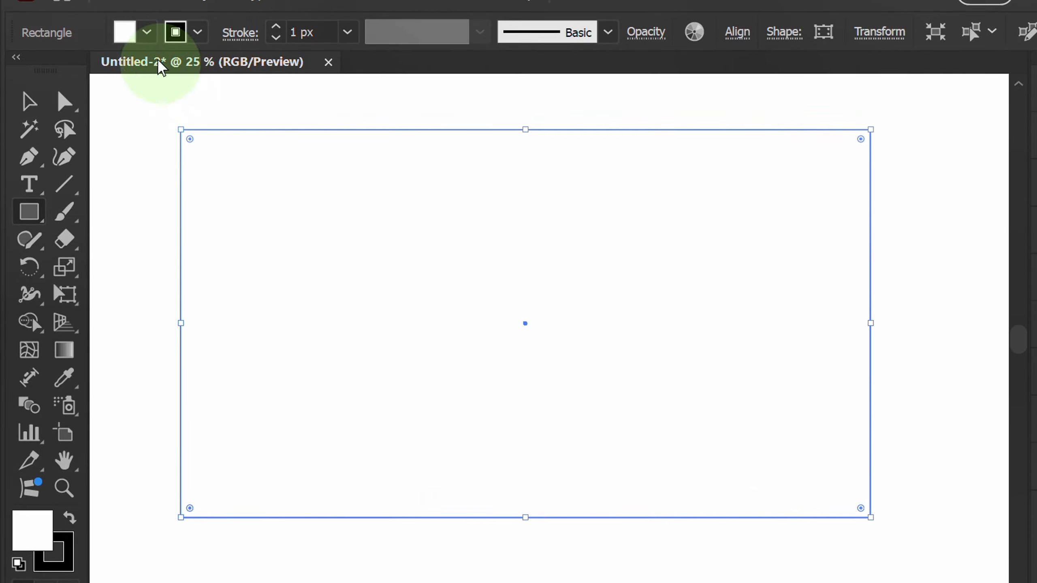
Fill the background rectangle with black, remove its stroke, and deselect it.
{"action": "left_click", "coordinate": [148, 33]}
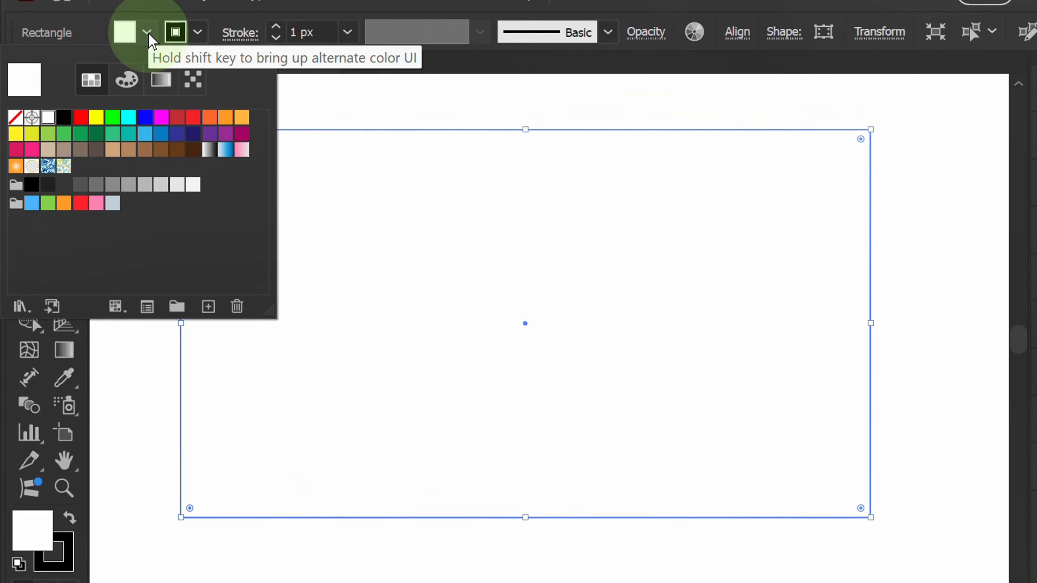
{"action": "left_click", "coordinate": [62, 118]}
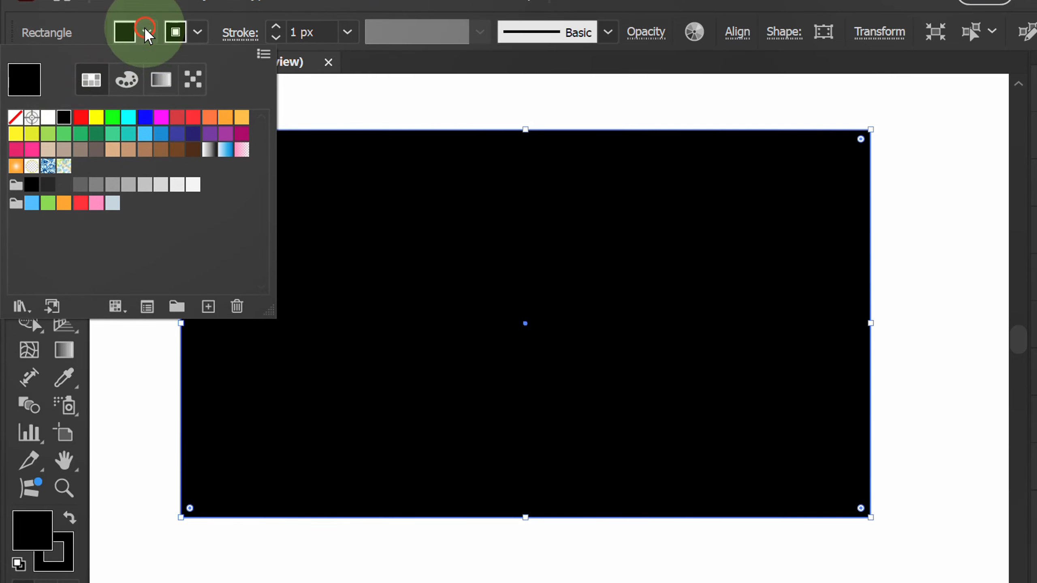
{"action": "left_click", "coordinate": [174, 32]}
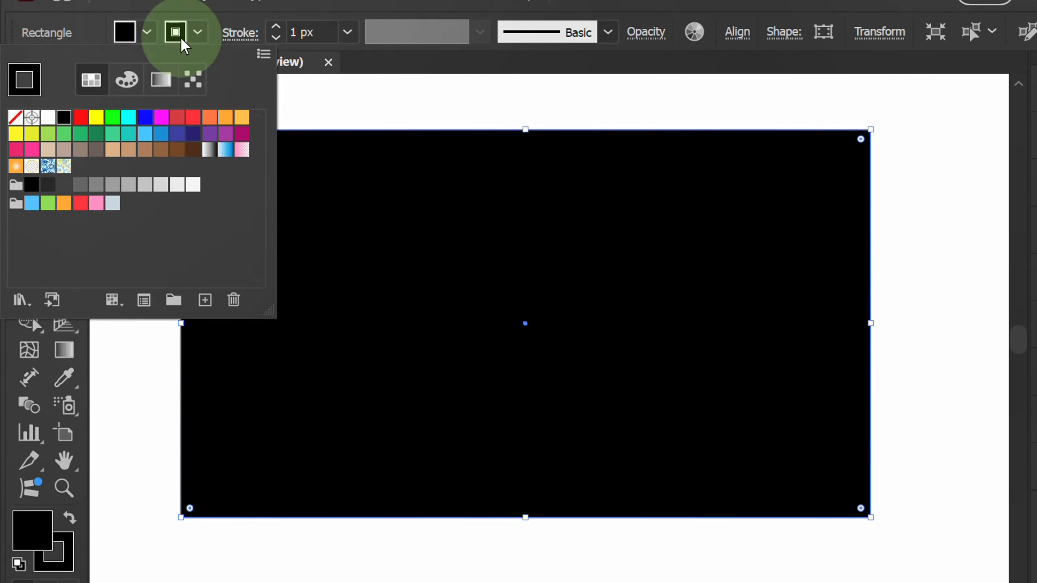
{"action": "left_click", "coordinate": [15, 117]}
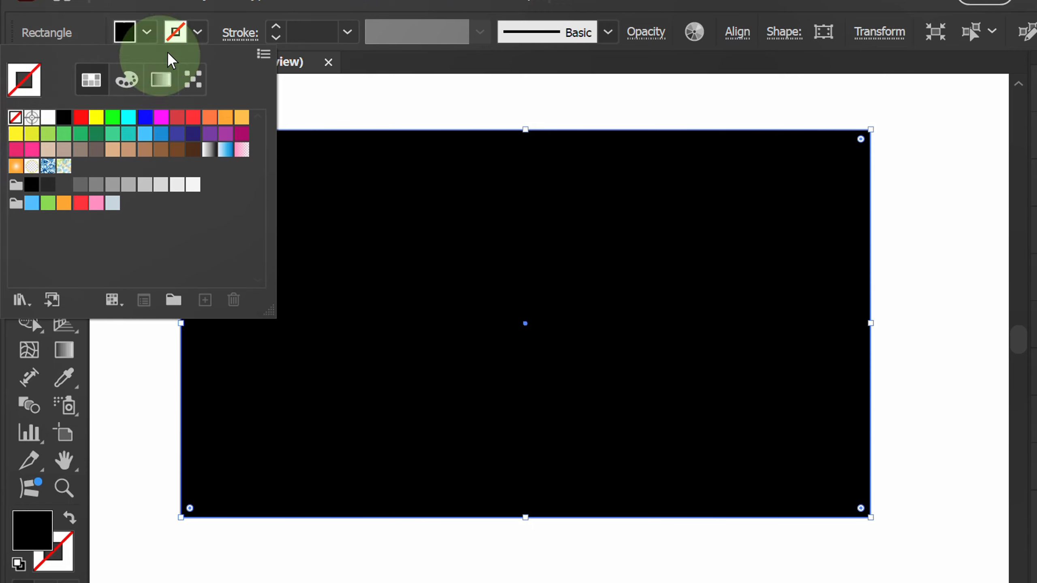
{"action": "left_click", "coordinate": [197, 33]}
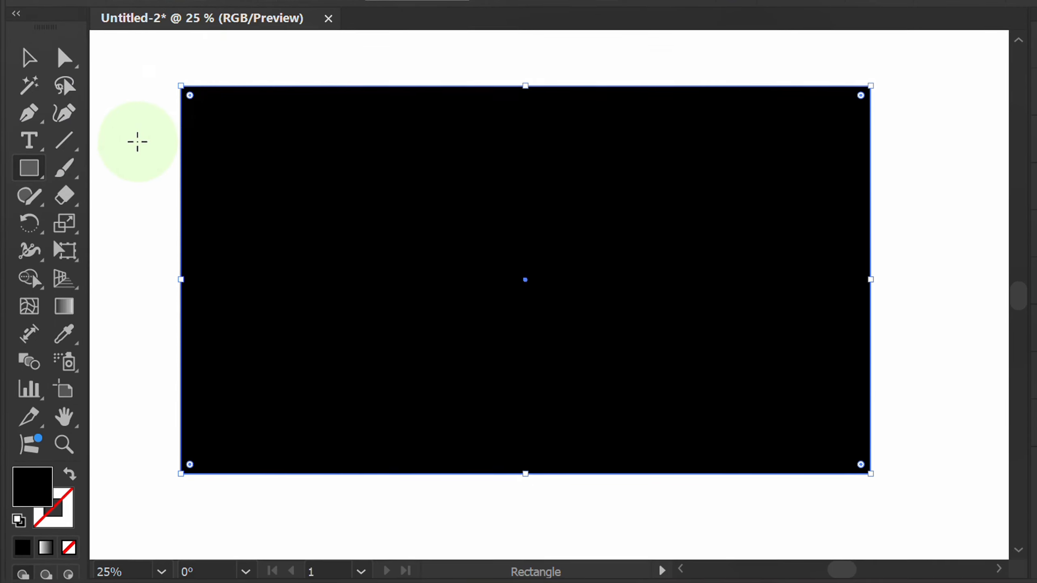
{"action": "key", "text": "v"}
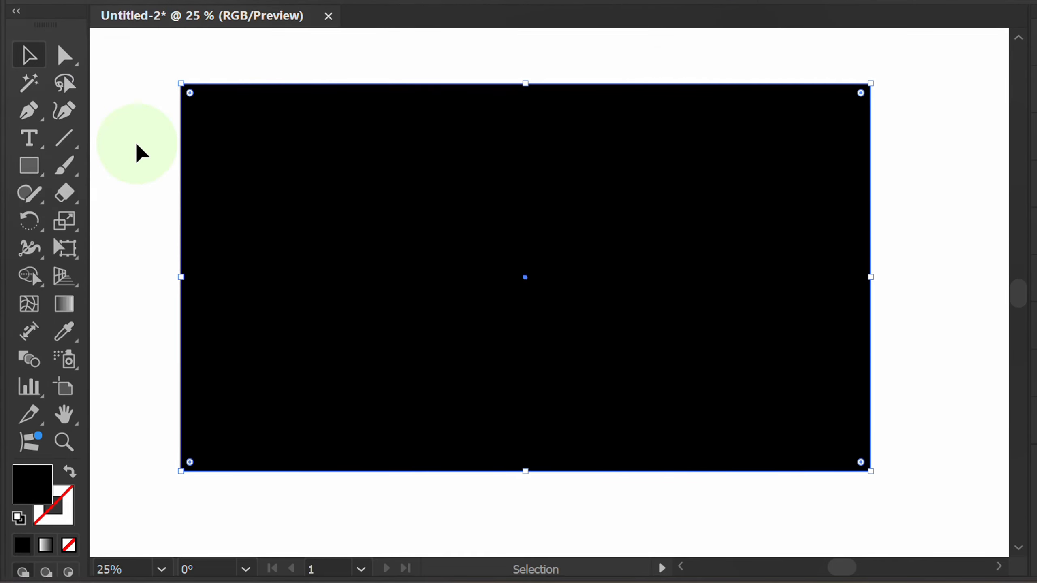
{"action": "left_click", "coordinate": [137, 145]}
Set up the Polygon tool with no fill and a light beige 3,5 px stroke.
{"action": "left_click", "coordinate": [30, 167]}
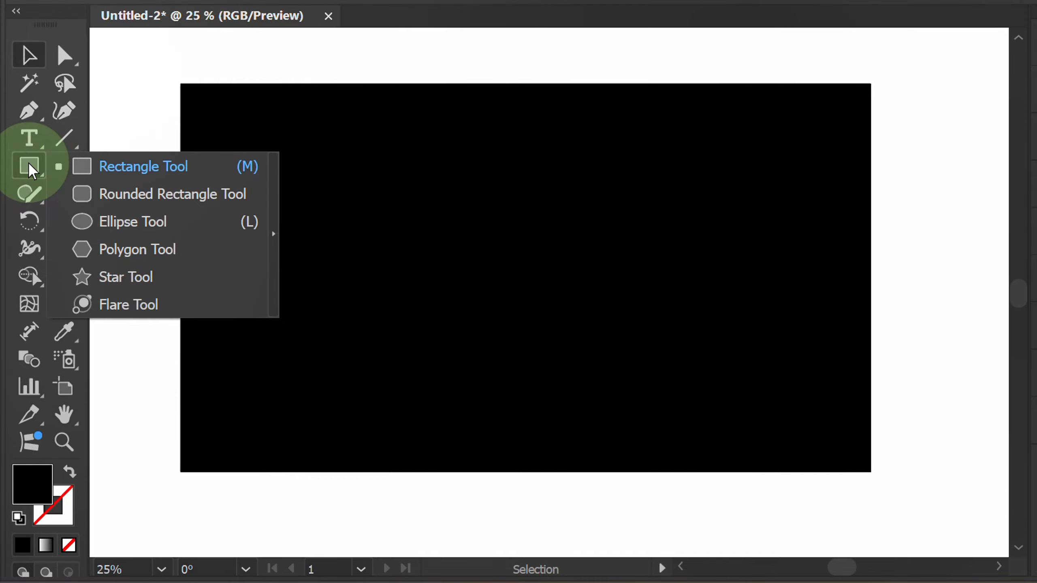
{"action": "left_click", "coordinate": [144, 253]}
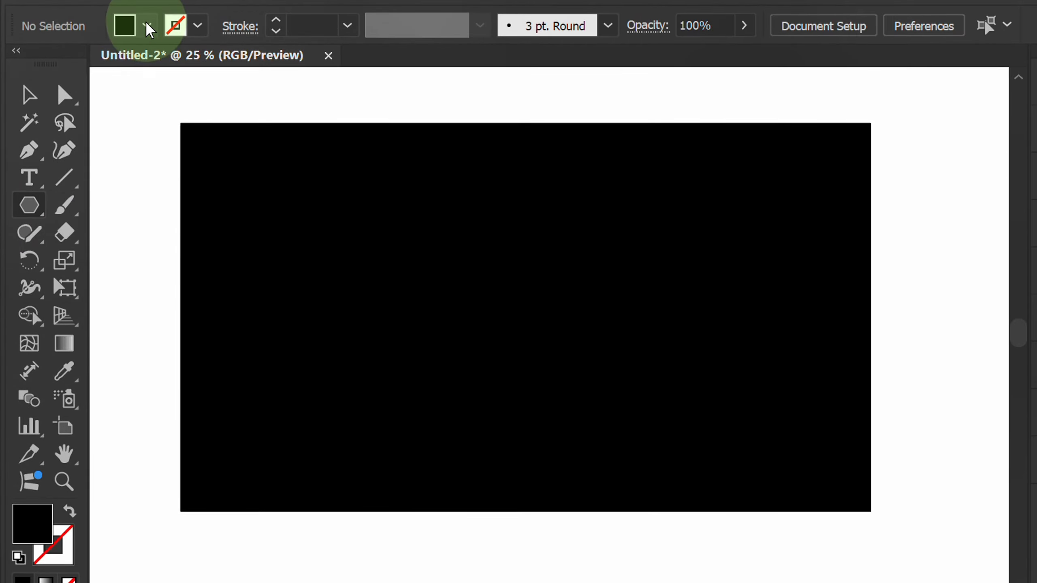
{"action": "left_click", "coordinate": [148, 27]}
{"action": "left_click", "coordinate": [15, 110]}
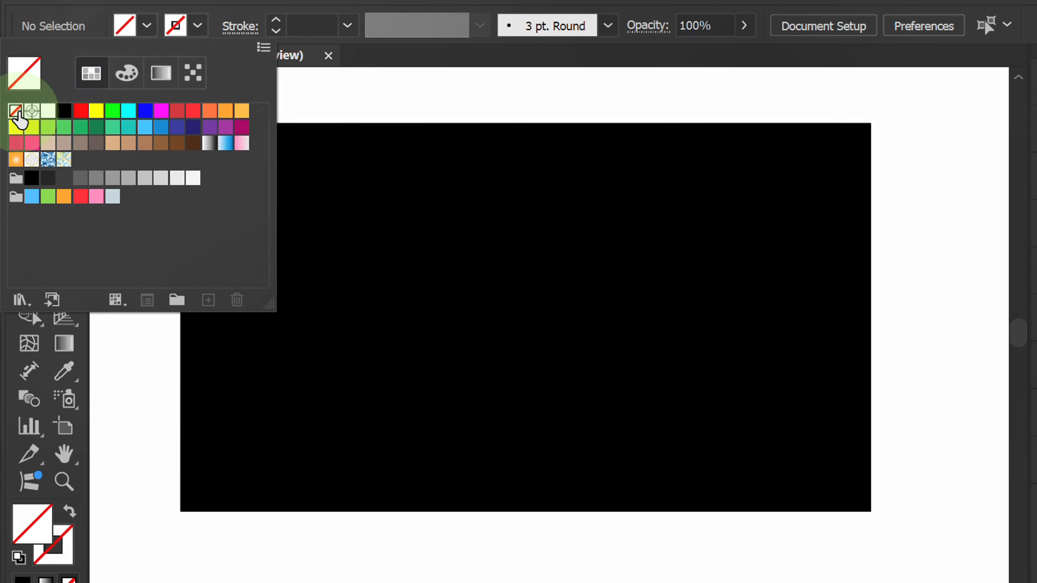
{"action": "left_click", "coordinate": [197, 29]}
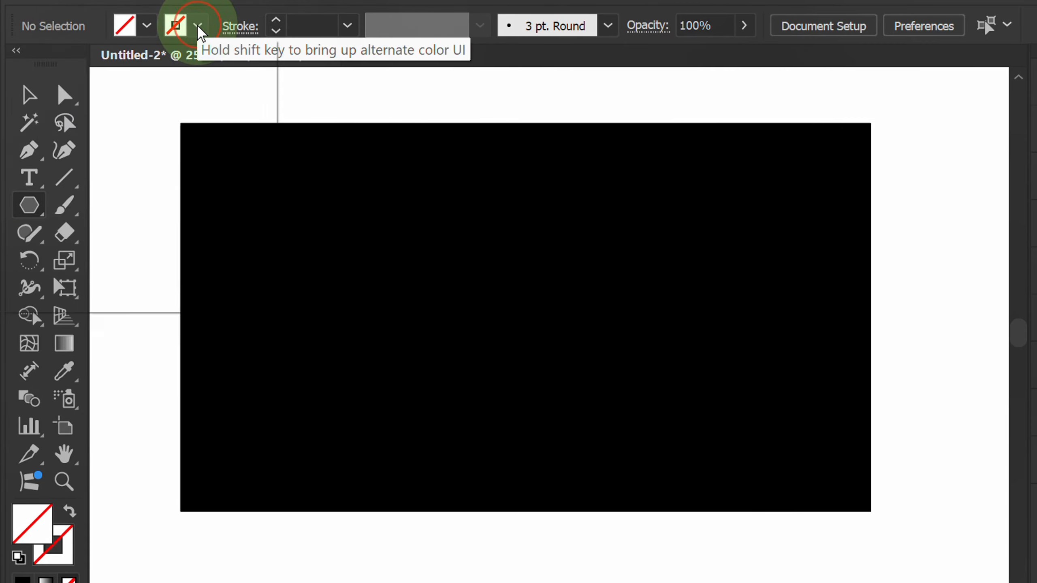
{"action": "left_click", "coordinate": [181, 30]}
{"action": "left_click", "coordinate": [48, 142]}
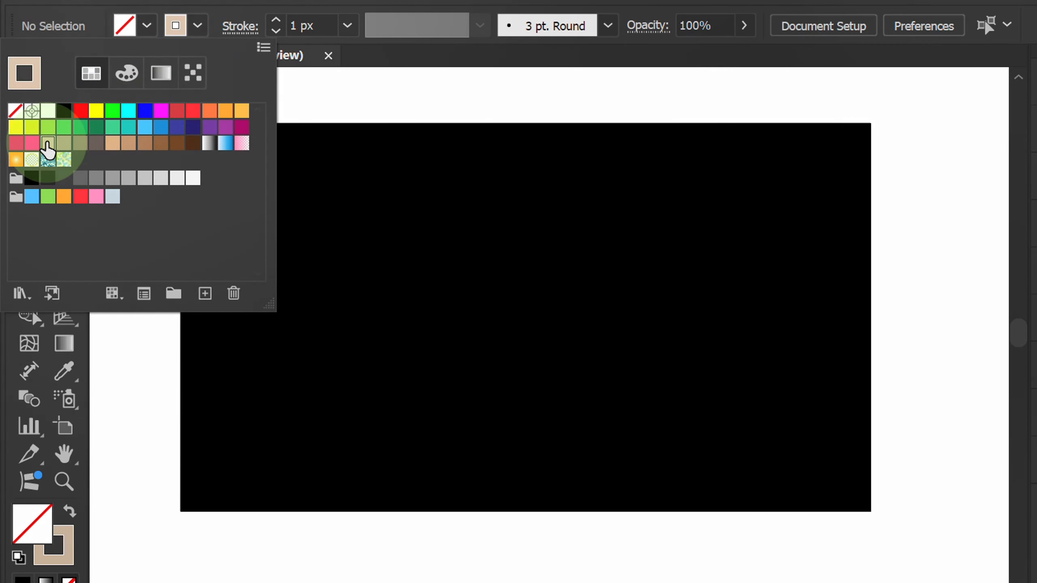
{"action": "left_click", "coordinate": [197, 25]}
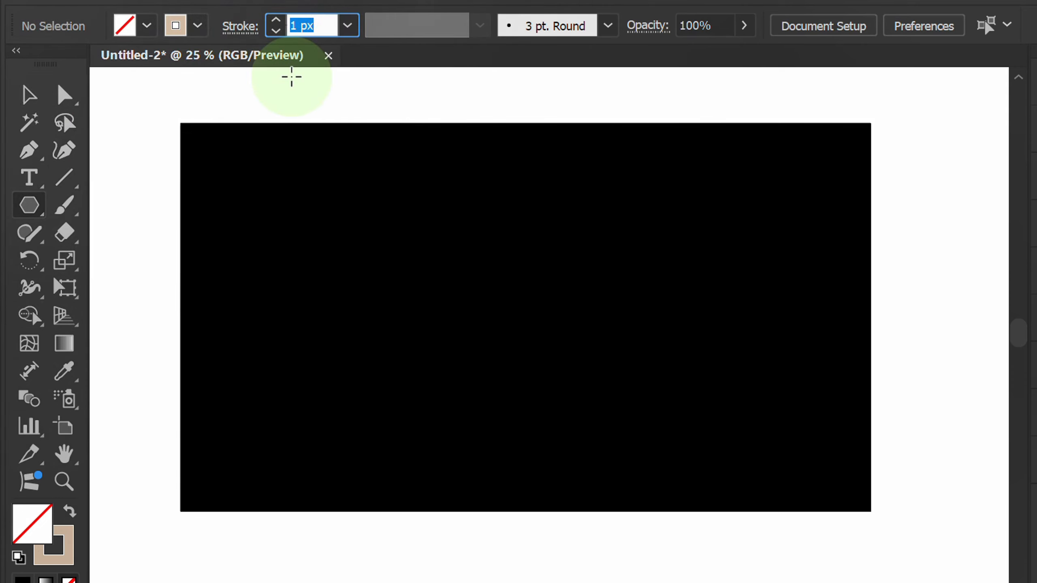
{"action": "type", "text": "3,5"}
{"action": "key", "text": "Return"}
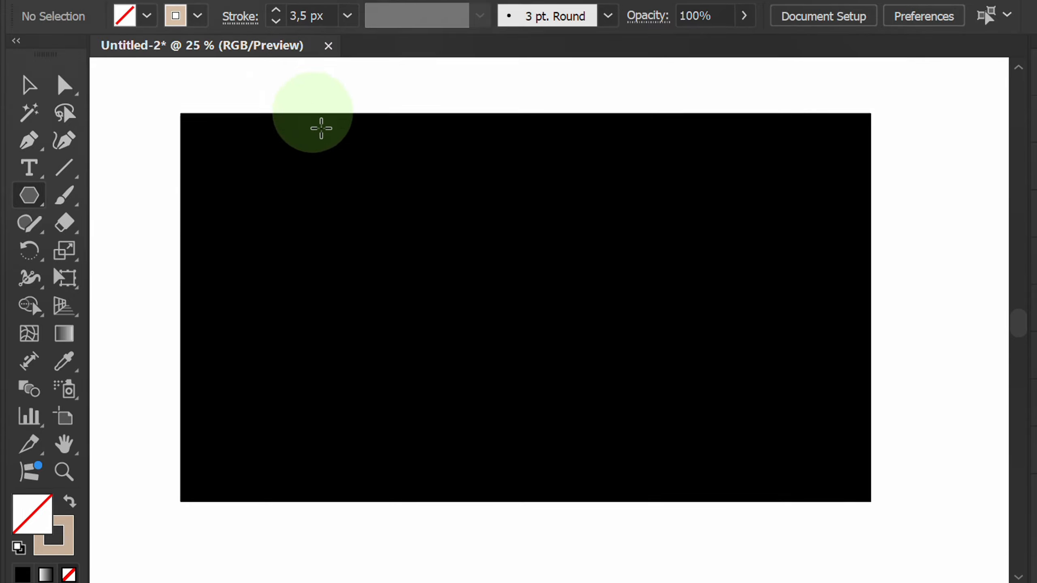
Create a six-sided polygon with a 50 px radius near the middle of the black background.
{"action": "left_click", "coordinate": [486, 259]}
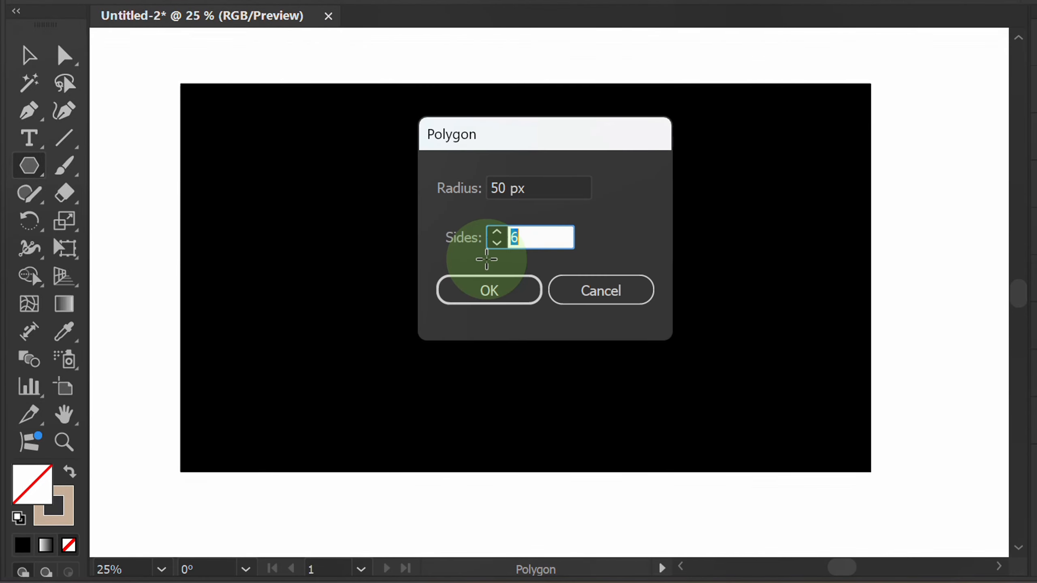
{"action": "left_click", "coordinate": [534, 188]}
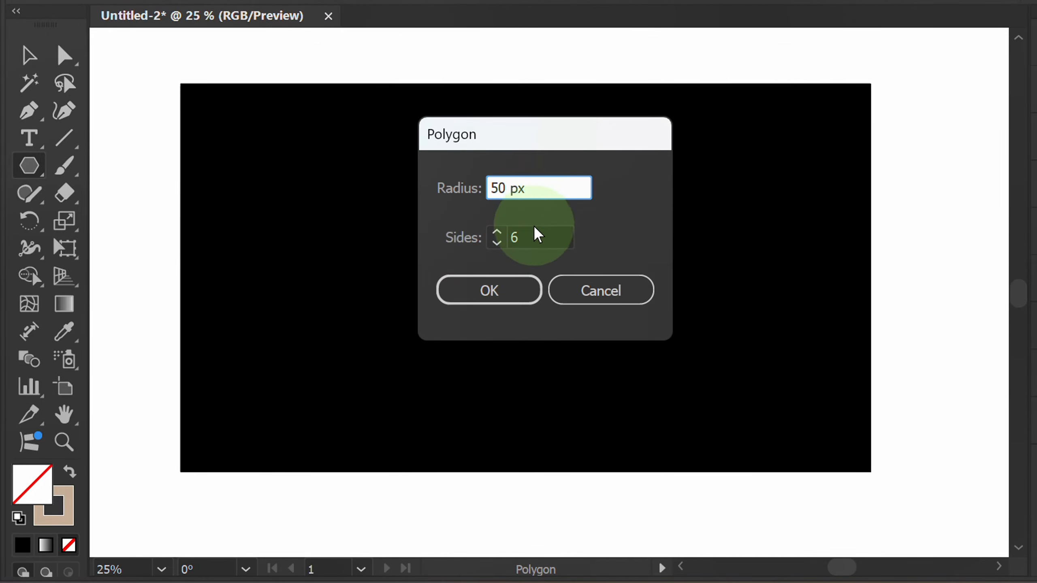
{"action": "left_click", "coordinate": [535, 237]}
{"action": "left_click", "coordinate": [505, 293]}
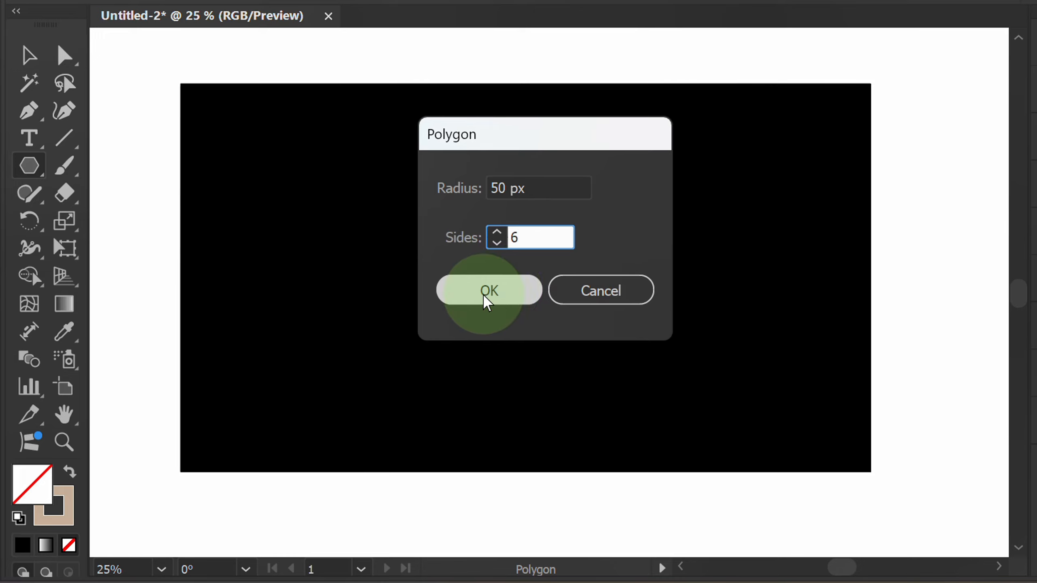
{"action": "scroll", "coordinate": [484, 296], "scroll_direction": "up", "scroll_amount": 6}
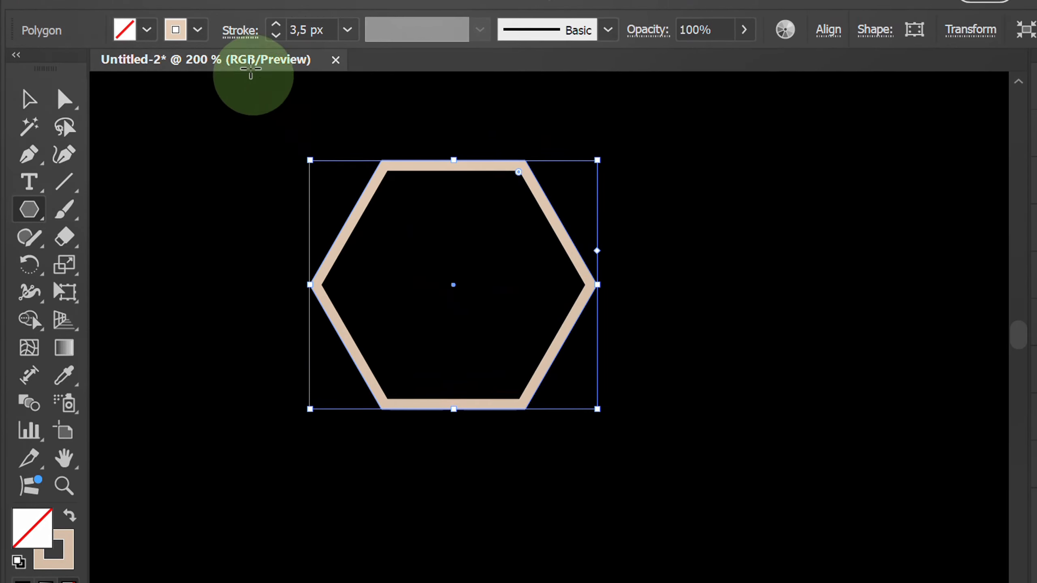
Align the hexagon's stroke to the center of its path and rotate the hexagon by 30°.
{"action": "left_click", "coordinate": [237, 37]}
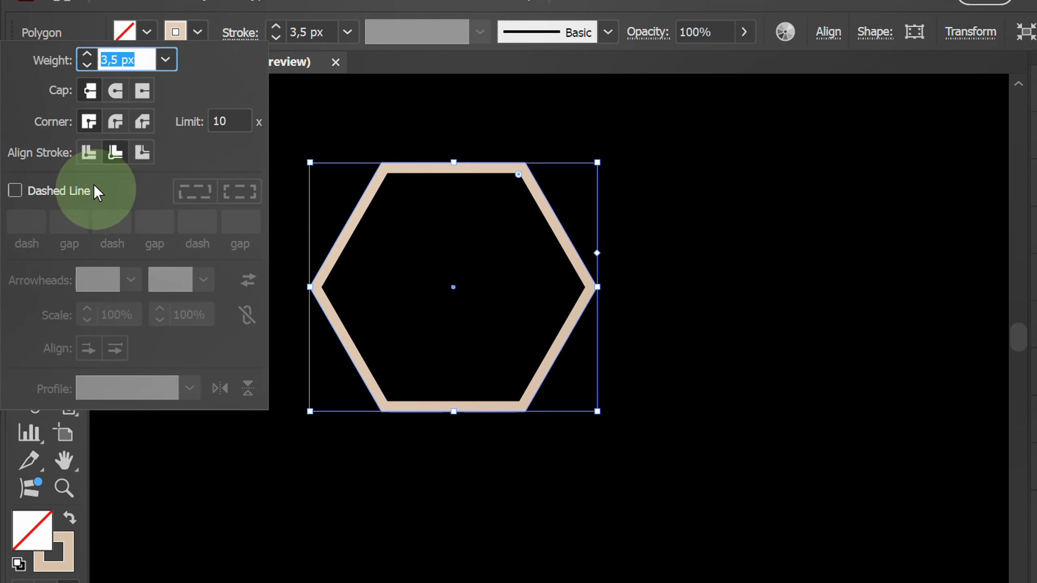
{"action": "left_click", "coordinate": [89, 153]}
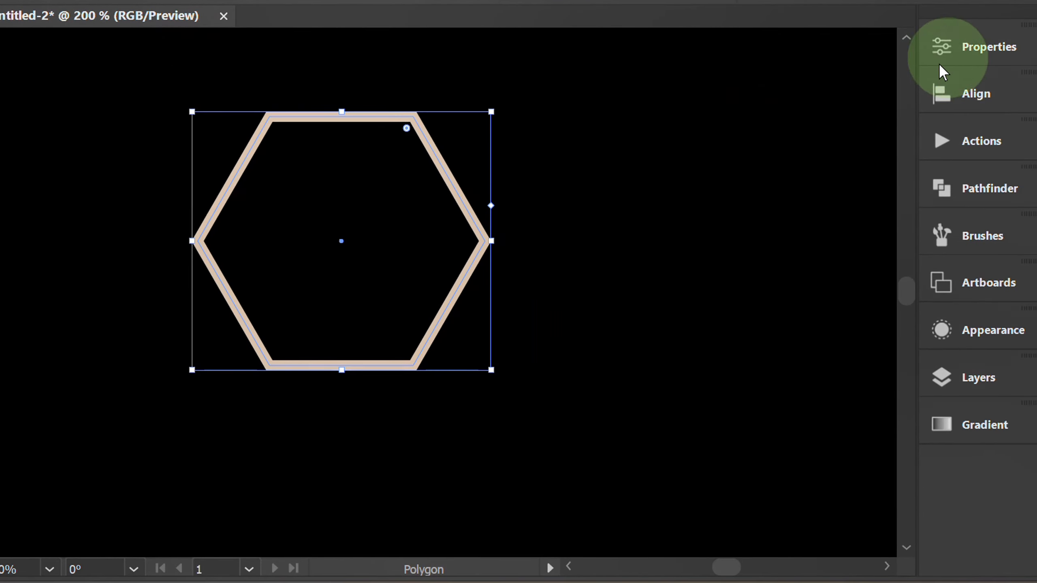
{"action": "left_click", "coordinate": [939, 47]}
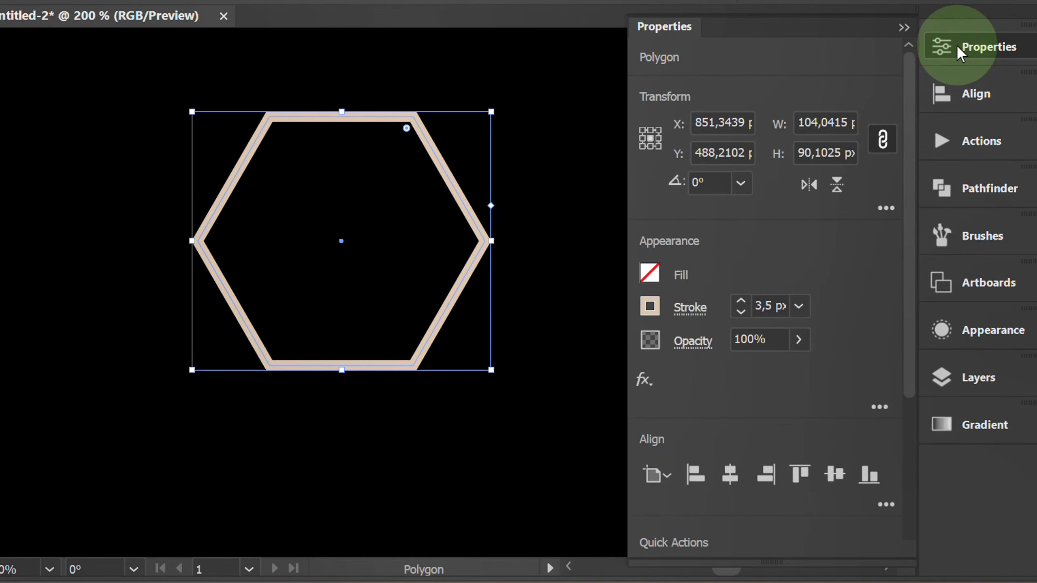
{"action": "left_click", "coordinate": [742, 186]}
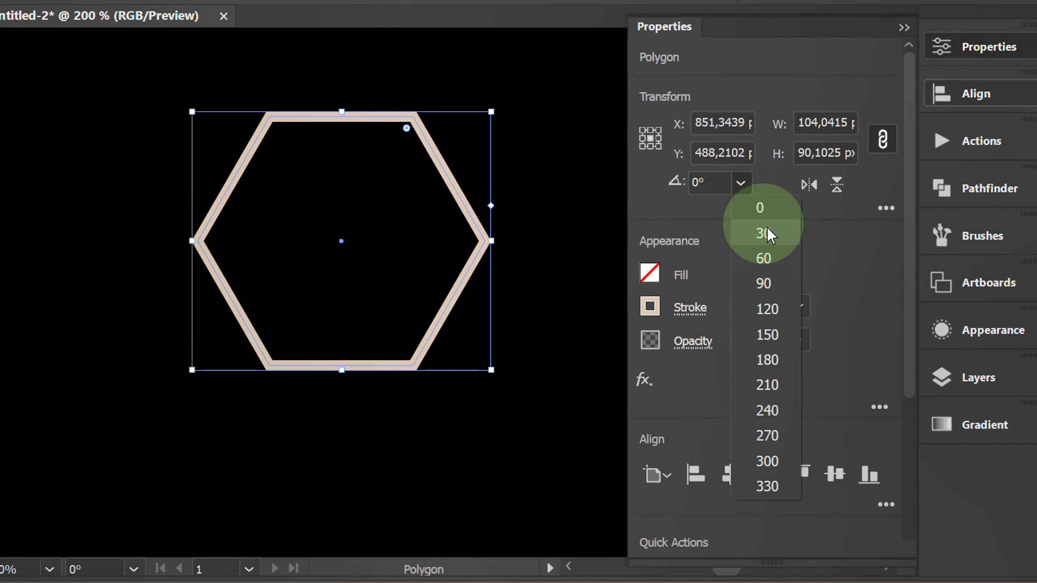
{"action": "left_click", "coordinate": [785, 239]}
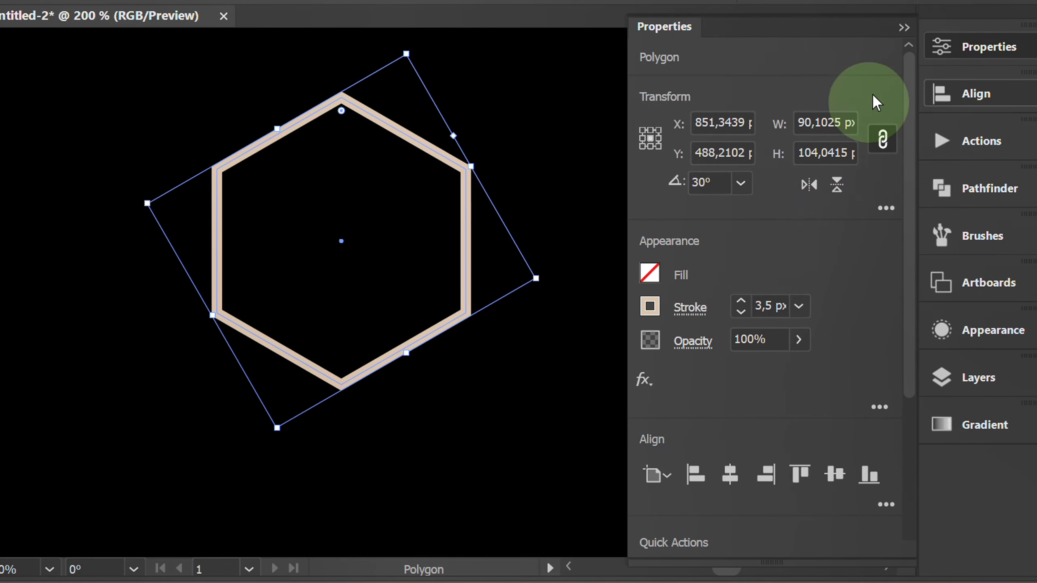
{"action": "left_click", "coordinate": [903, 27]}
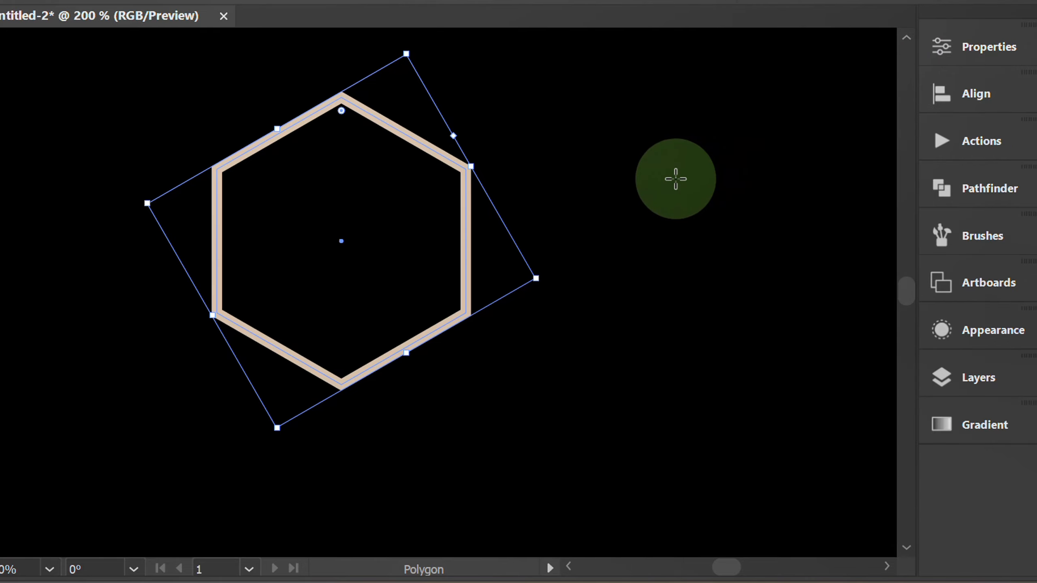
Make a pattern from the hexagon and set its tile type to Hex by Row.
{"action": "left_click", "coordinate": [181, 4]}
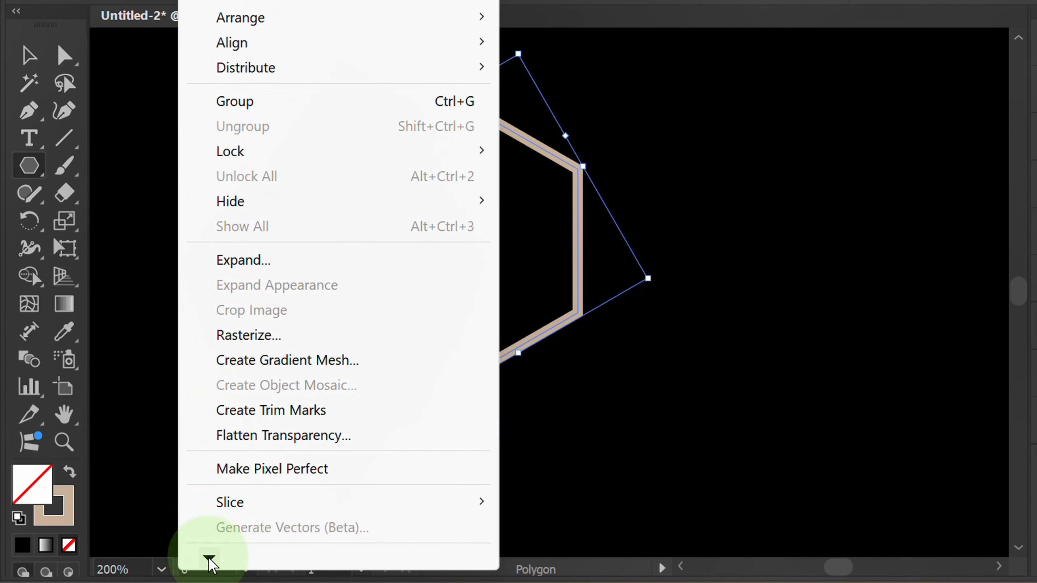
{"action": "mouse_move", "coordinate": [209, 560]}
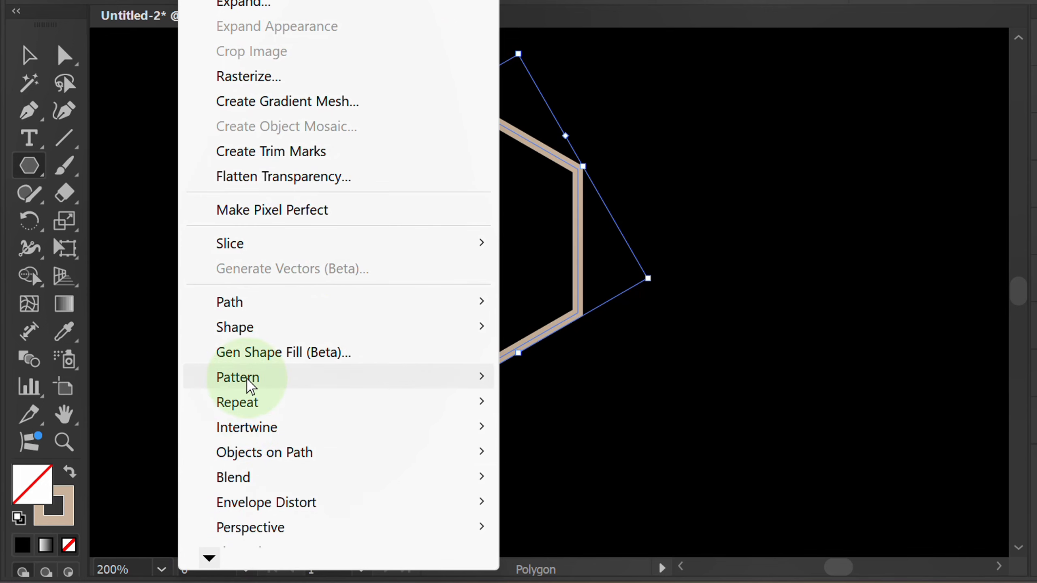
{"action": "mouse_move", "coordinate": [463, 384]}
{"action": "left_click", "coordinate": [599, 386]}
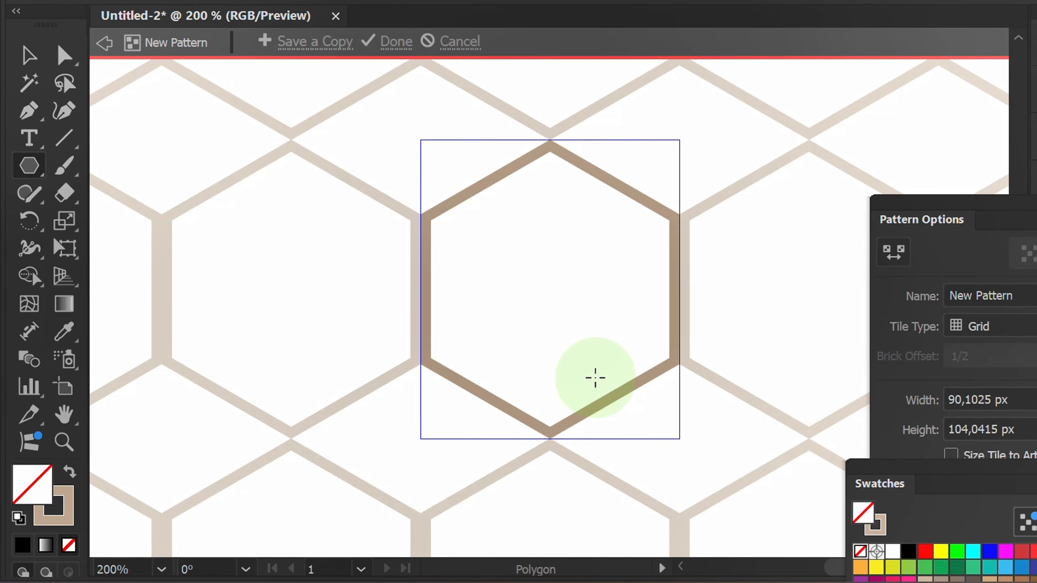
{"action": "left_click_drag", "start_coordinate": [971, 221], "coordinate": [837, 67]}
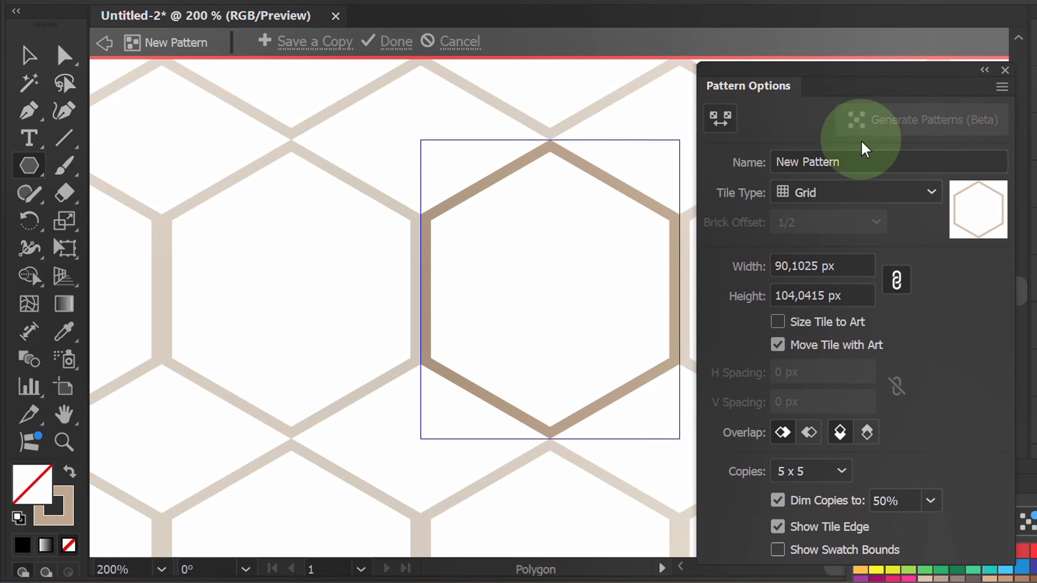
{"action": "left_click", "coordinate": [891, 194]}
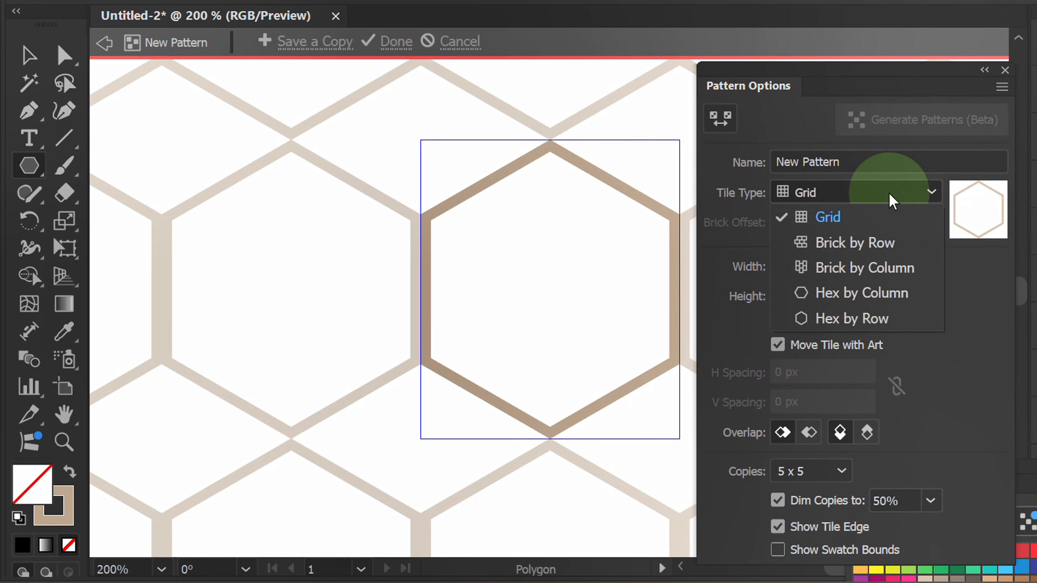
{"action": "left_click", "coordinate": [865, 319]}
With the Pattern Tile tool, pull the hexagonal tile's upper corner in toward the centerline of the hexagon's stroke.
{"action": "left_click", "coordinate": [720, 118]}
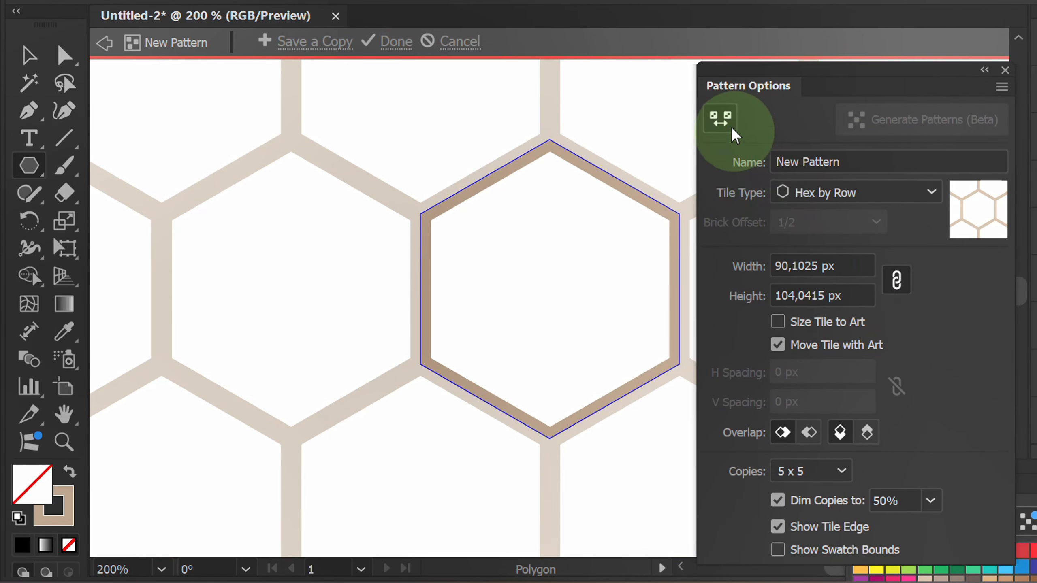
{"action": "scroll", "coordinate": [554, 154], "scroll_direction": "up", "scroll_amount": 5}
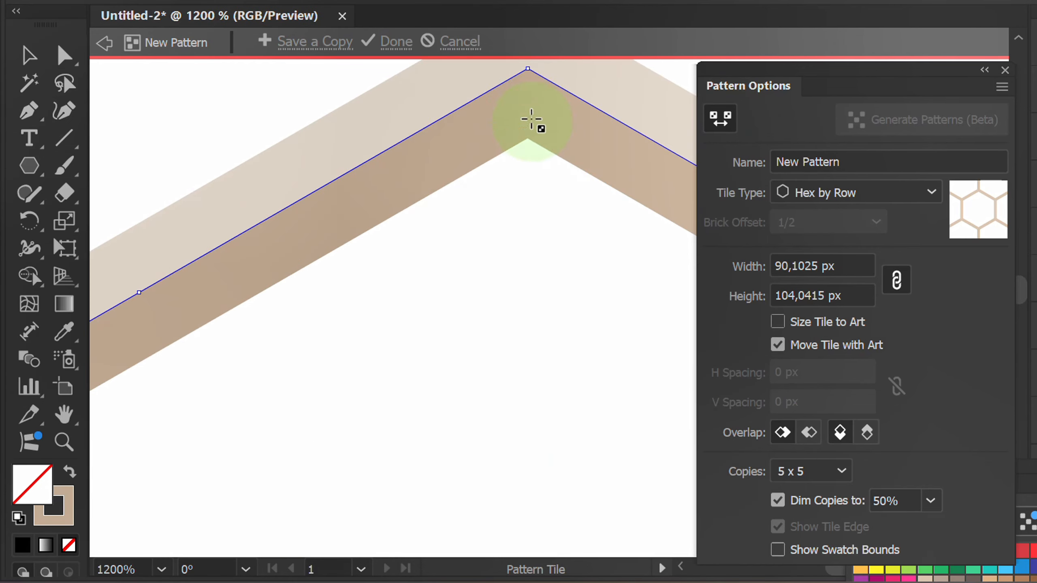
{"action": "left_click_drag", "start_coordinate": [525, 73], "coordinate": [528, 110]}
{"action": "scroll", "coordinate": [533, 132], "scroll_direction": "down", "scroll_amount": 3}
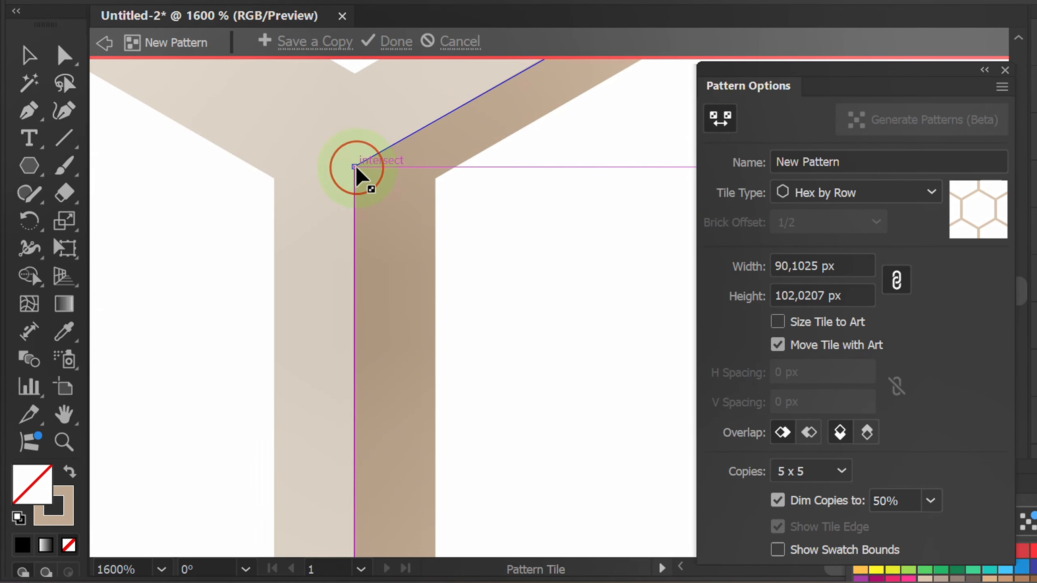
Fit the remaining tile corners to the stroke's centerline for a tile of 86,6025 x 100 px, and finish the pattern.
{"action": "left_click_drag", "start_coordinate": [355, 167], "coordinate": [388, 174]}
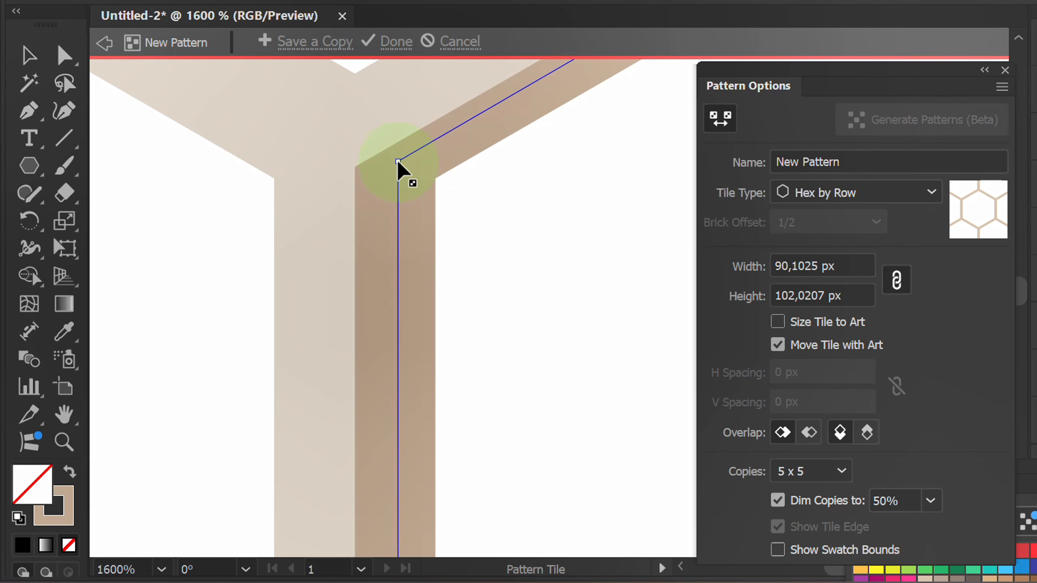
{"action": "left_click_drag", "start_coordinate": [396, 155], "coordinate": [396, 156]}
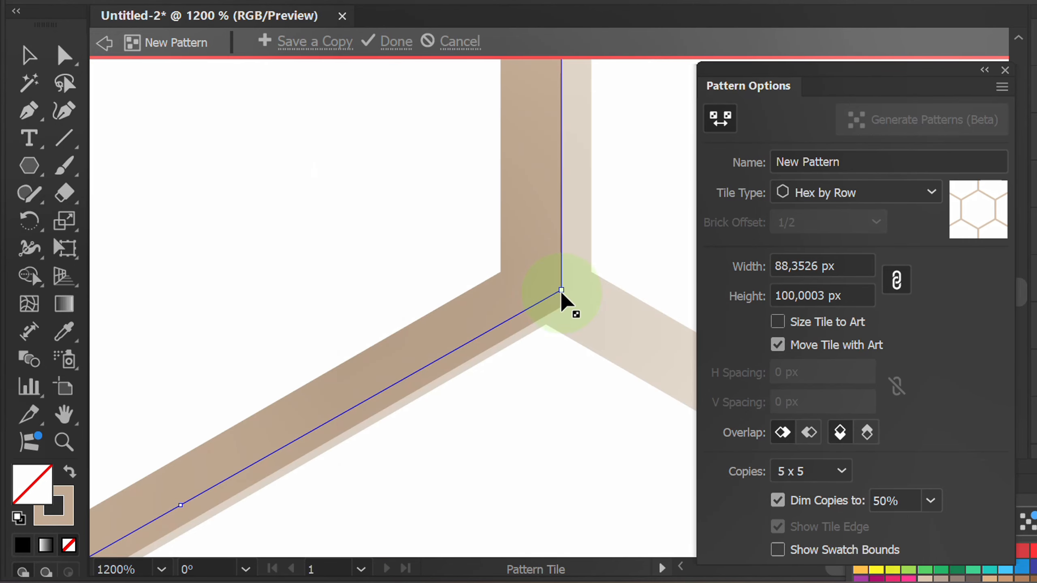
{"action": "left_click_drag", "start_coordinate": [560, 300], "coordinate": [535, 290]}
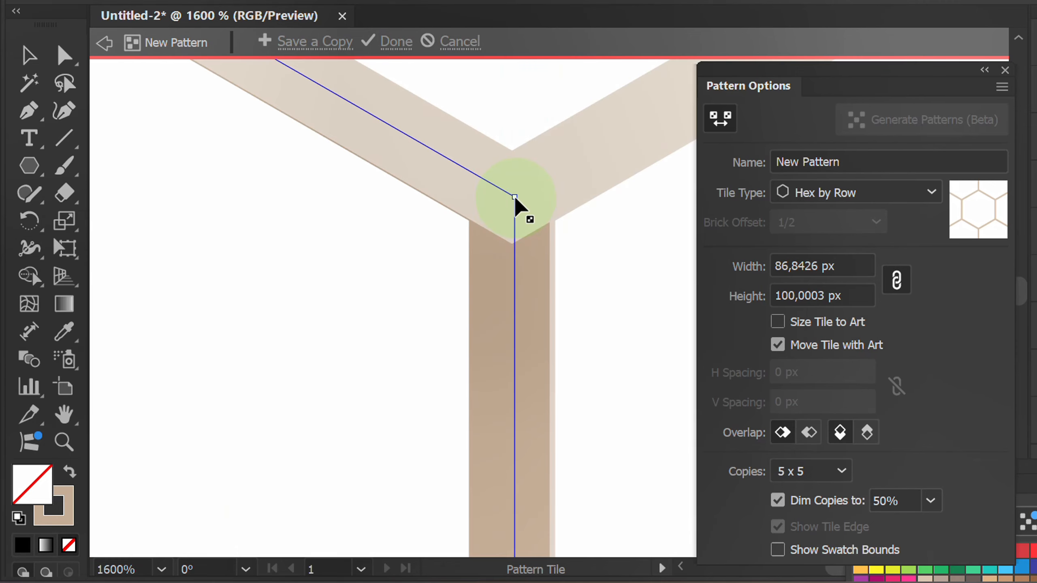
{"action": "left_click_drag", "start_coordinate": [510, 194], "coordinate": [511, 198]}
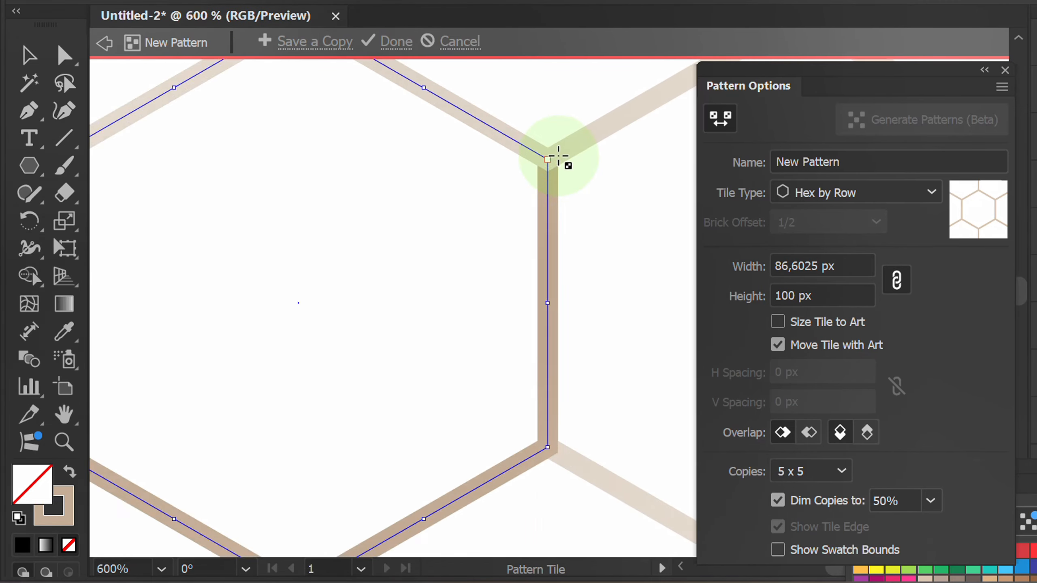
{"action": "scroll", "coordinate": [558, 156], "scroll_direction": "down", "scroll_amount": 2}
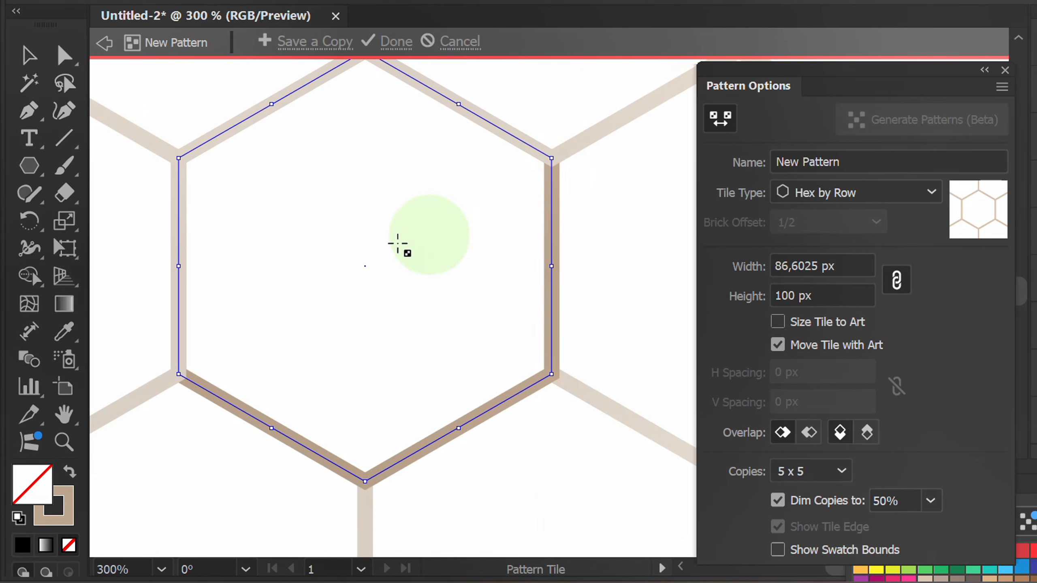
{"action": "key", "text": "space"}
{"action": "left_click_drag", "start_coordinate": [402, 248], "coordinate": [438, 298]}
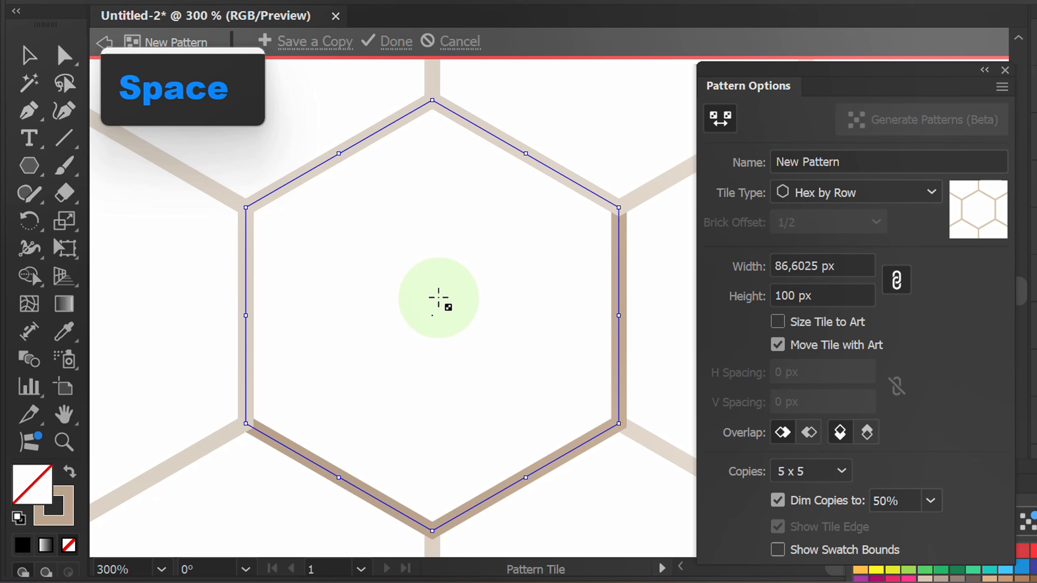
{"action": "left_click", "coordinate": [388, 46]}
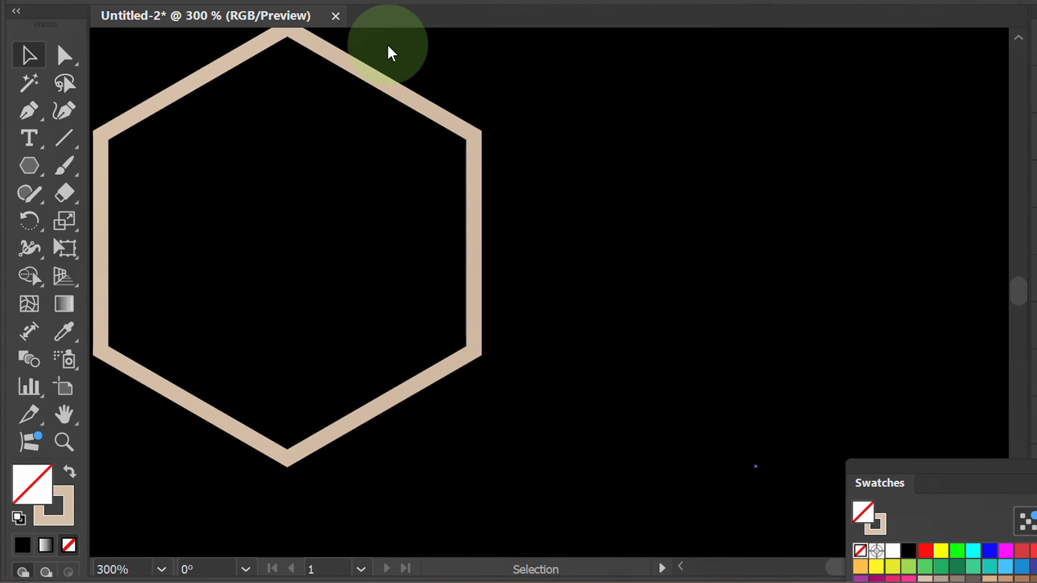
Delete the original hexagon from the artboard and put away the swatches.
{"action": "scroll", "coordinate": [558, 266], "scroll_direction": "down", "scroll_amount": 3}
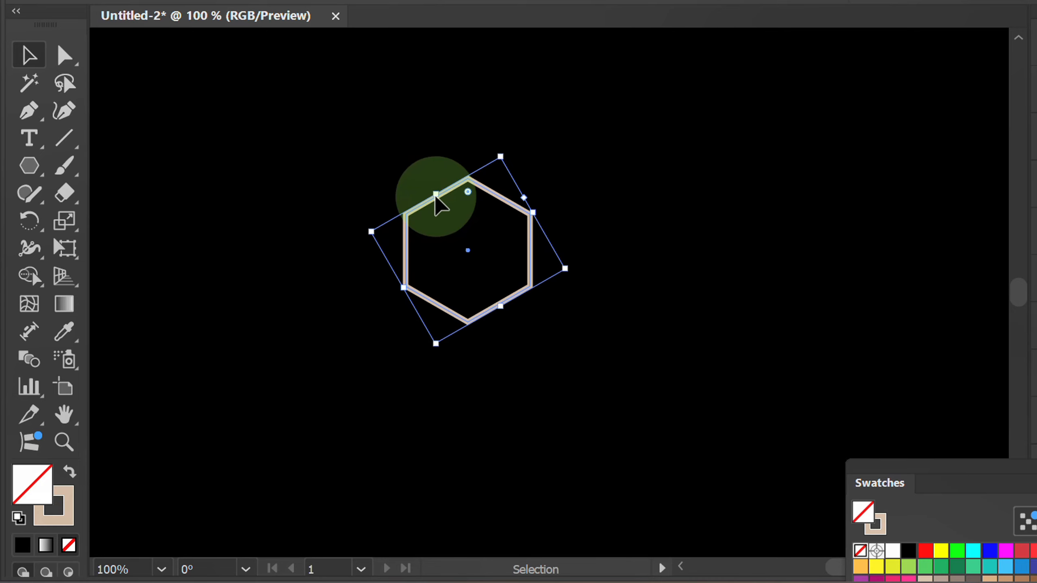
{"action": "key", "text": "Delete"}
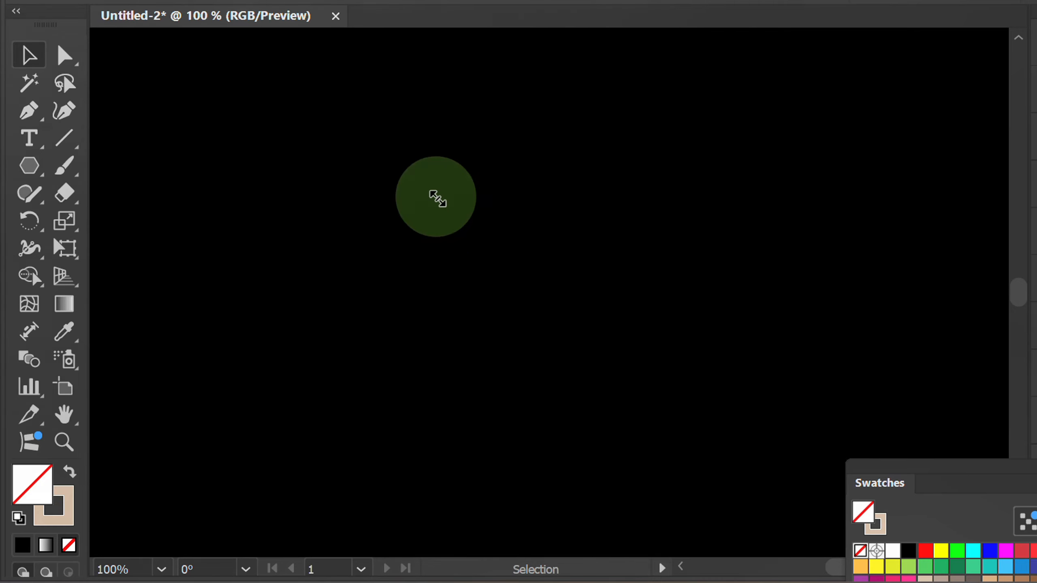
{"action": "scroll", "coordinate": [440, 200], "scroll_direction": "down", "scroll_amount": 4}
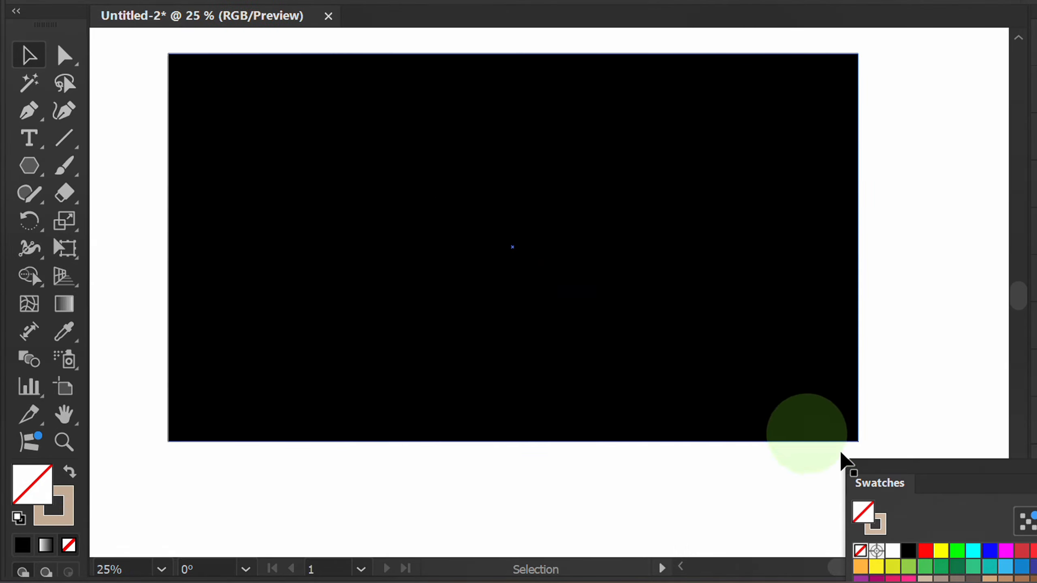
{"action": "left_click_drag", "start_coordinate": [968, 474], "coordinate": [771, 255]}
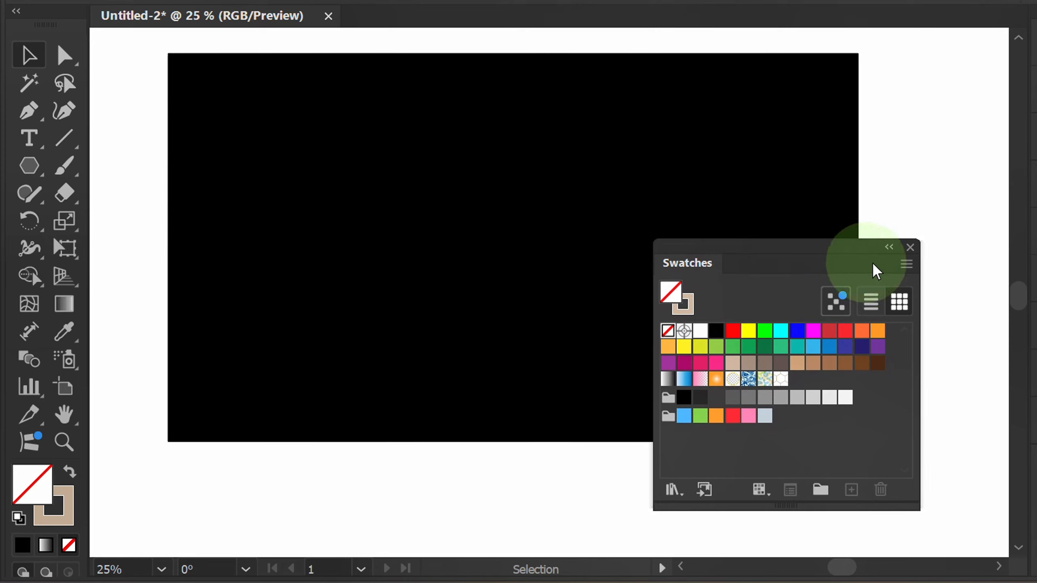
{"action": "left_click", "coordinate": [910, 247]}
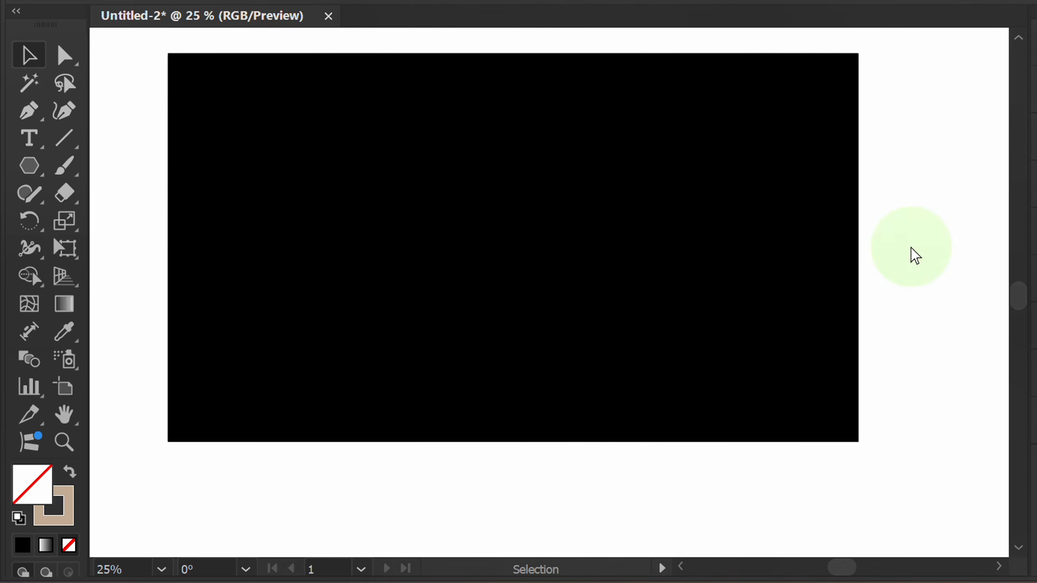
Expand Layer 1 and duplicate the black background rectangle within it.
{"action": "left_click_drag", "start_coordinate": [911, 248], "coordinate": [906, 272]}
{"action": "left_click", "coordinate": [955, 382]}
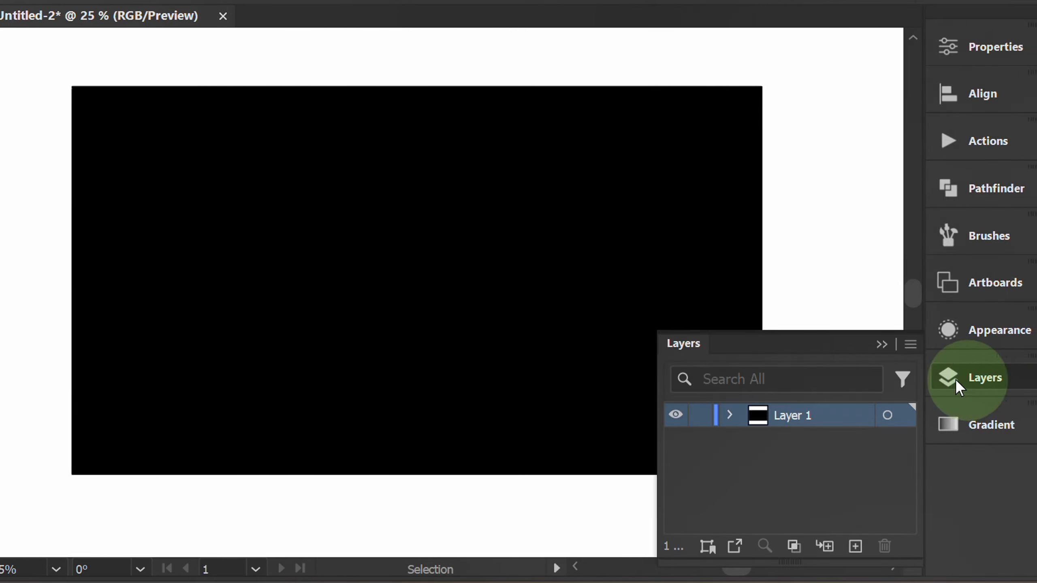
{"action": "left_click_drag", "start_coordinate": [798, 347], "coordinate": [747, 135]}
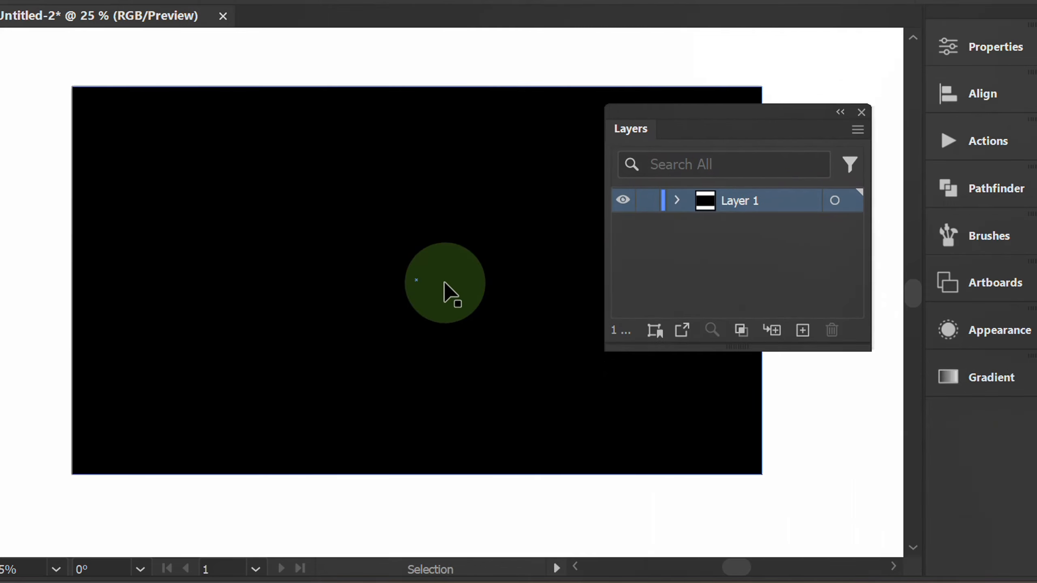
{"action": "left_click", "coordinate": [678, 201]}
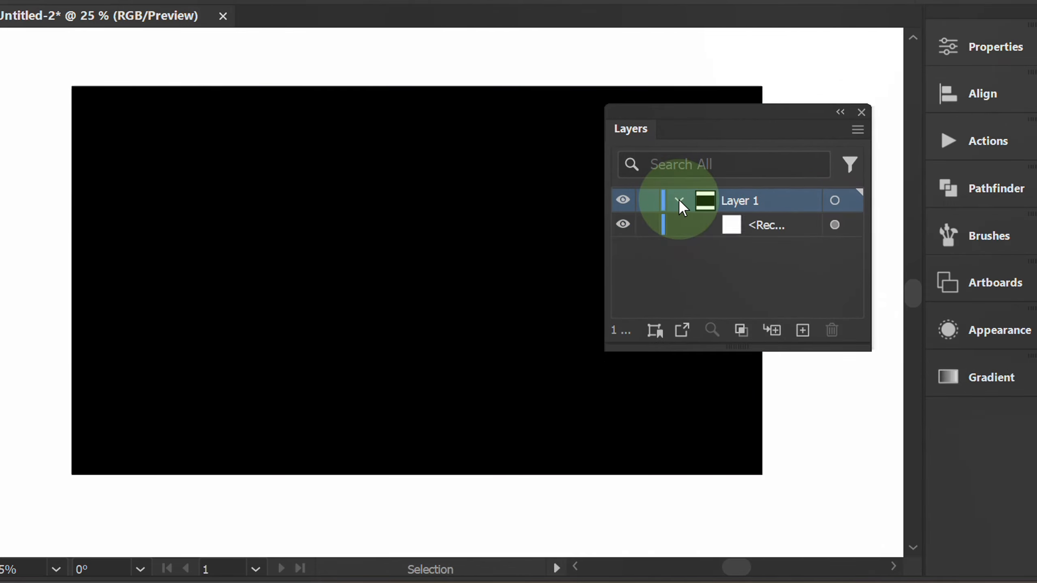
{"action": "left_click", "coordinate": [796, 228]}
{"action": "left_click_drag", "start_coordinate": [796, 228], "coordinate": [802, 331]}
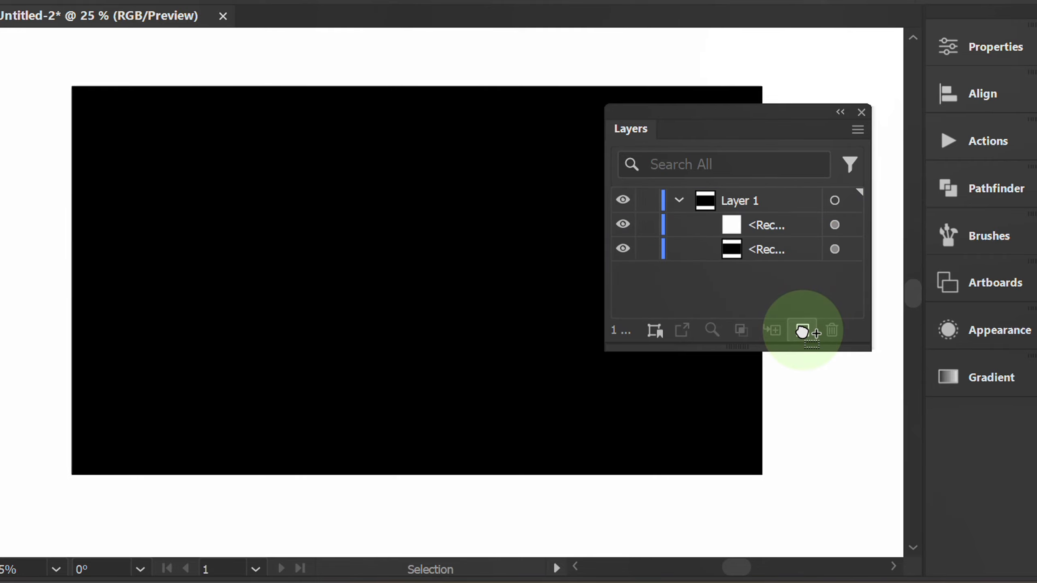
Fill the upper copy of the background rectangle with the new hexagon pattern swatch.
{"action": "left_click", "coordinate": [835, 224]}
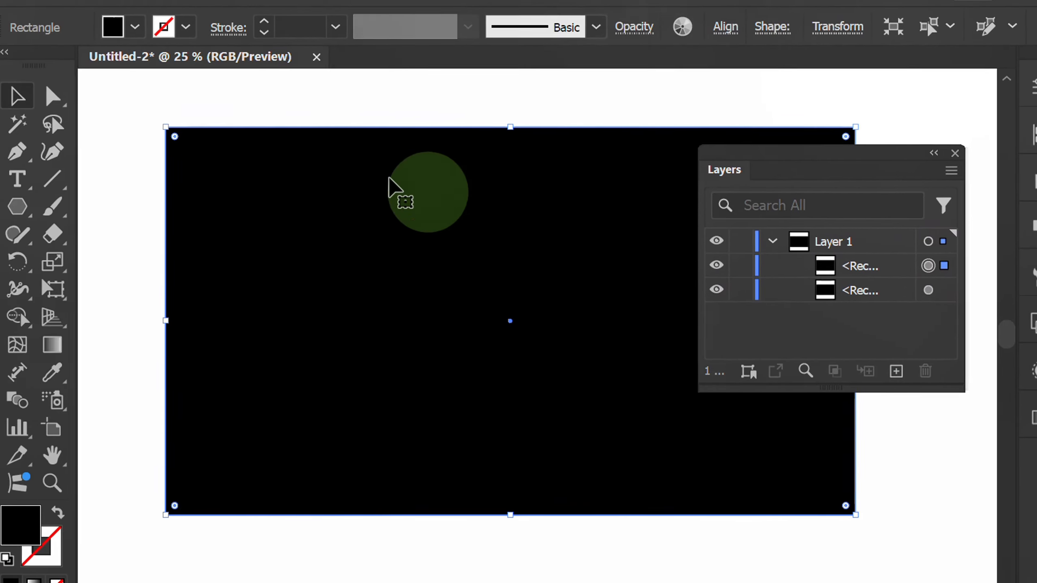
{"action": "left_click", "coordinate": [146, 33]}
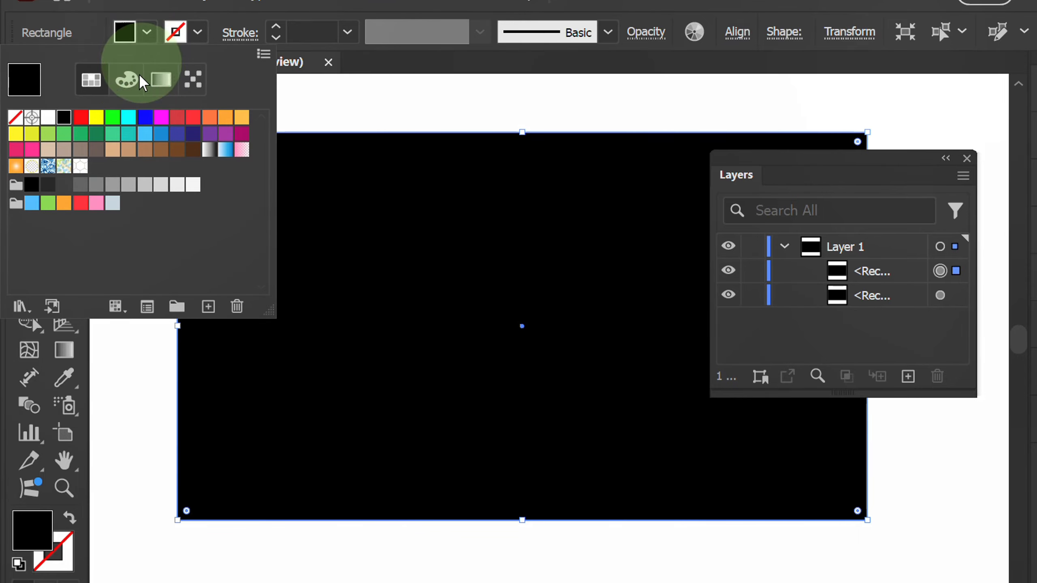
{"action": "left_click", "coordinate": [79, 166]}
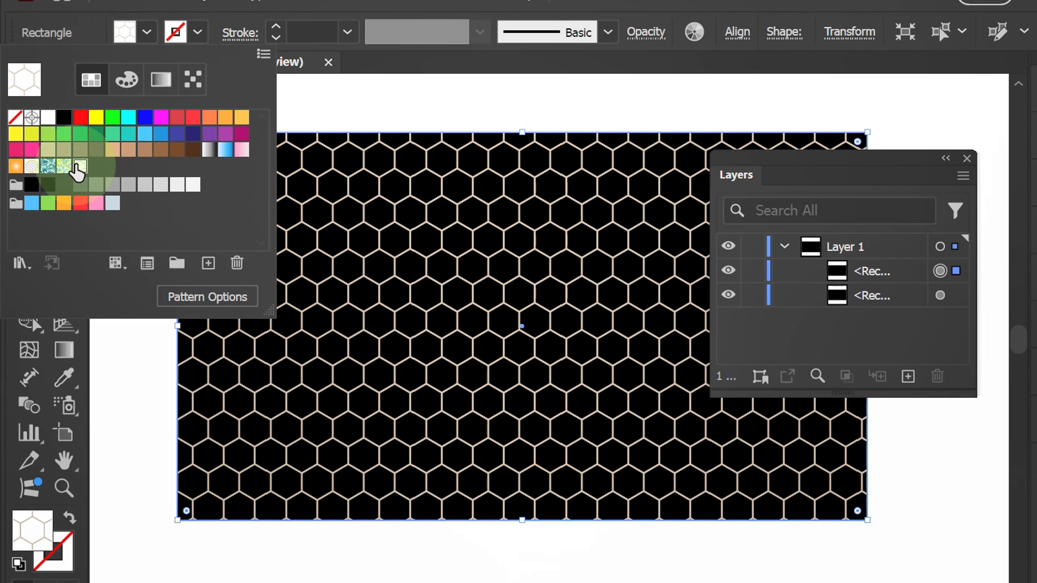
{"action": "left_click", "coordinate": [141, 35]}
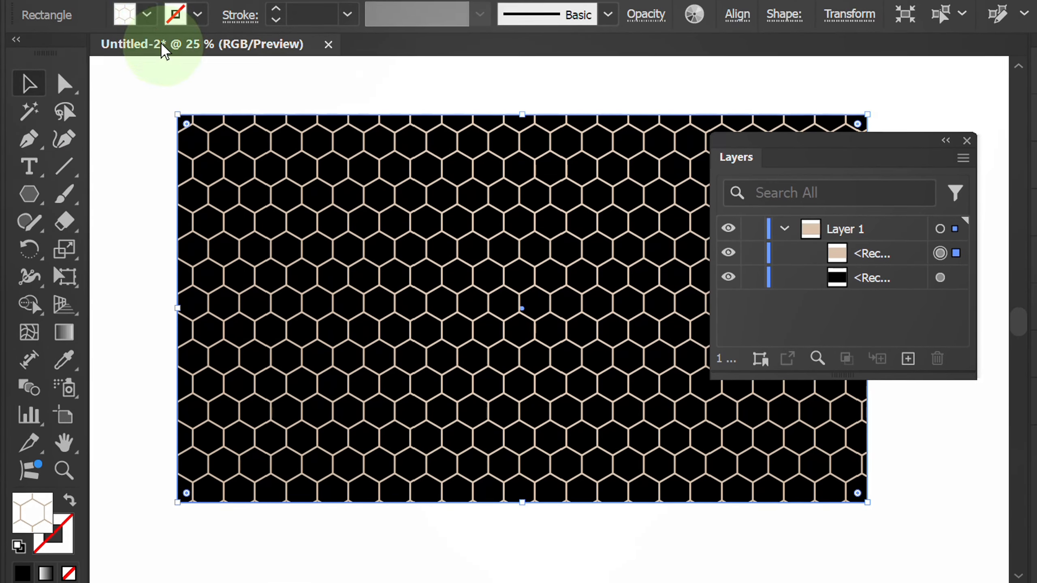
Scale the pattern uniformly to 70%, transforming only the pattern and not the rectangle itself.
{"action": "right_click", "coordinate": [311, 215]}
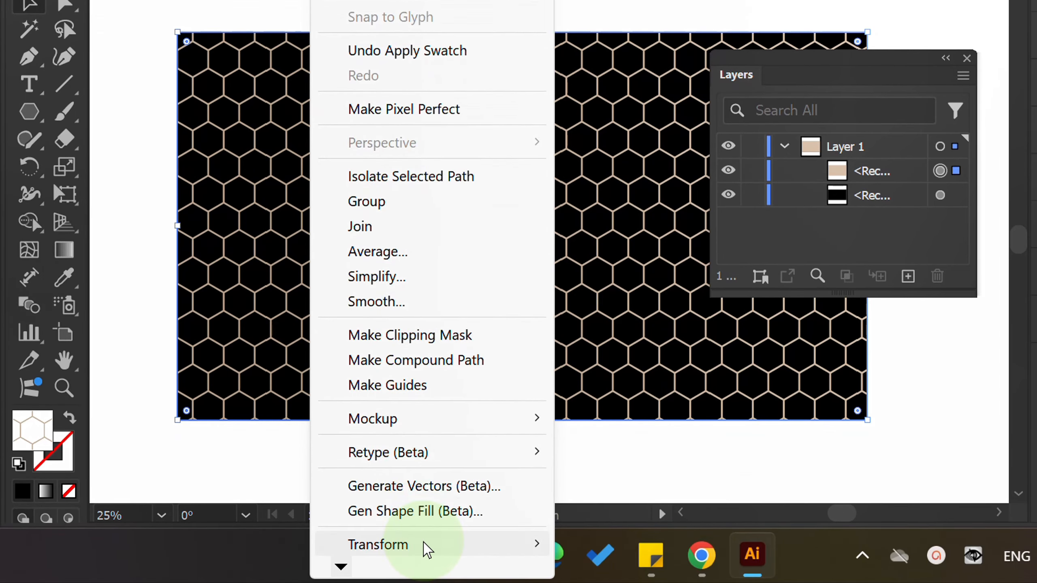
{"action": "mouse_move", "coordinate": [493, 549]}
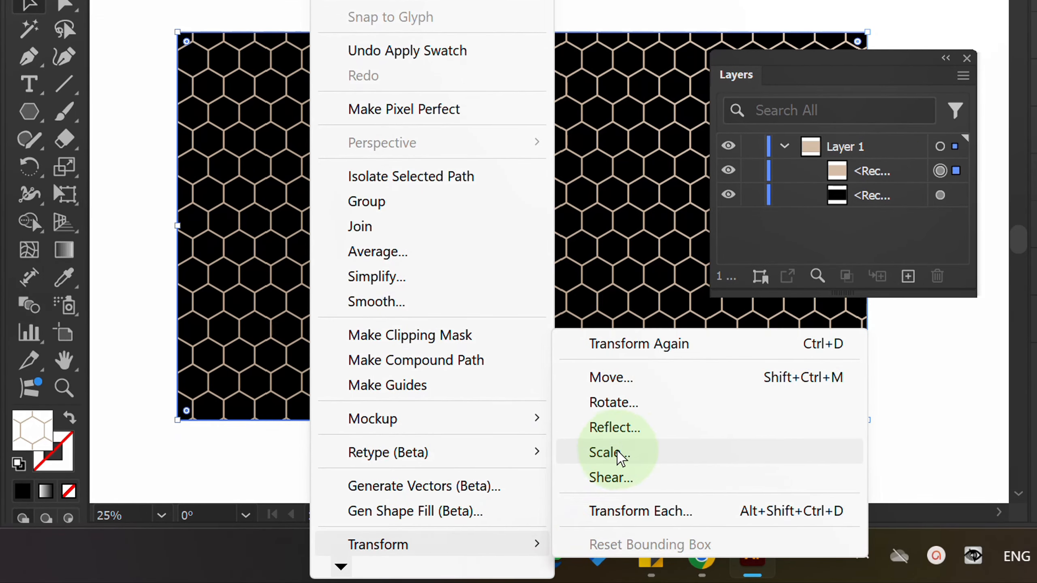
{"action": "left_click", "coordinate": [609, 453]}
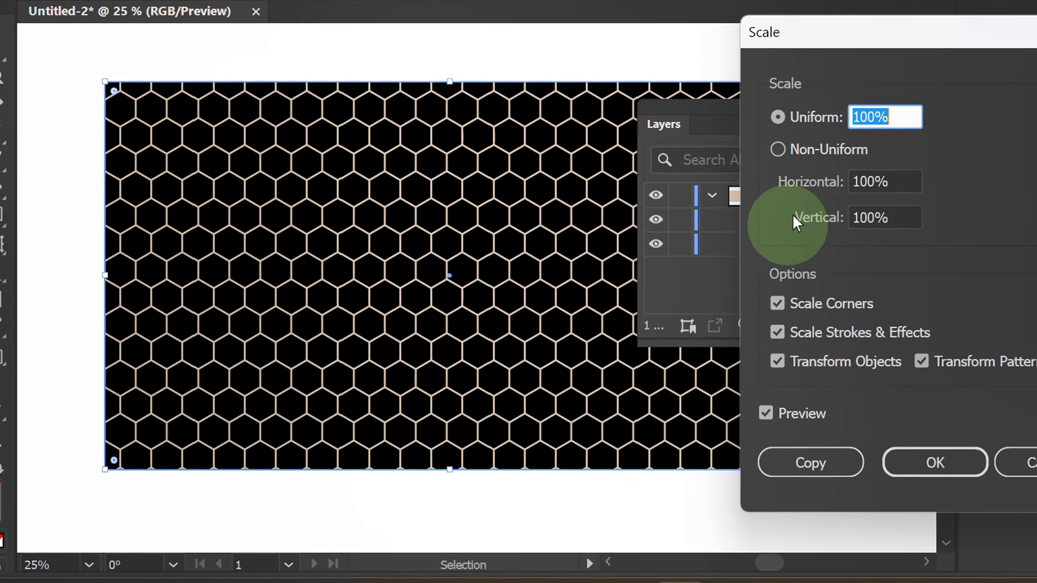
{"action": "left_click_drag", "start_coordinate": [883, 45], "coordinate": [772, 57]}
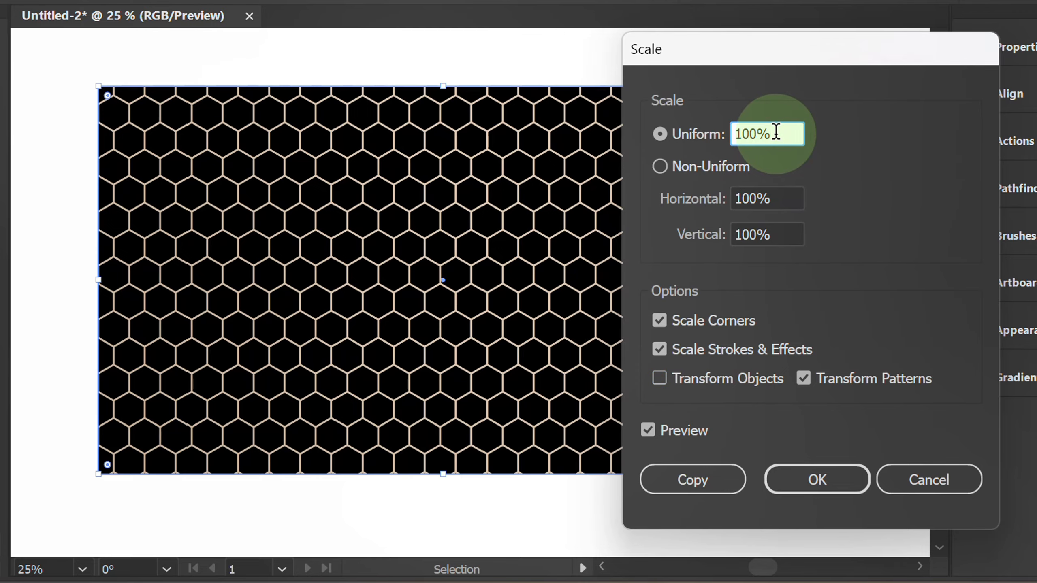
{"action": "scroll", "coordinate": [774, 133], "scroll_direction": "down", "scroll_amount": 20}
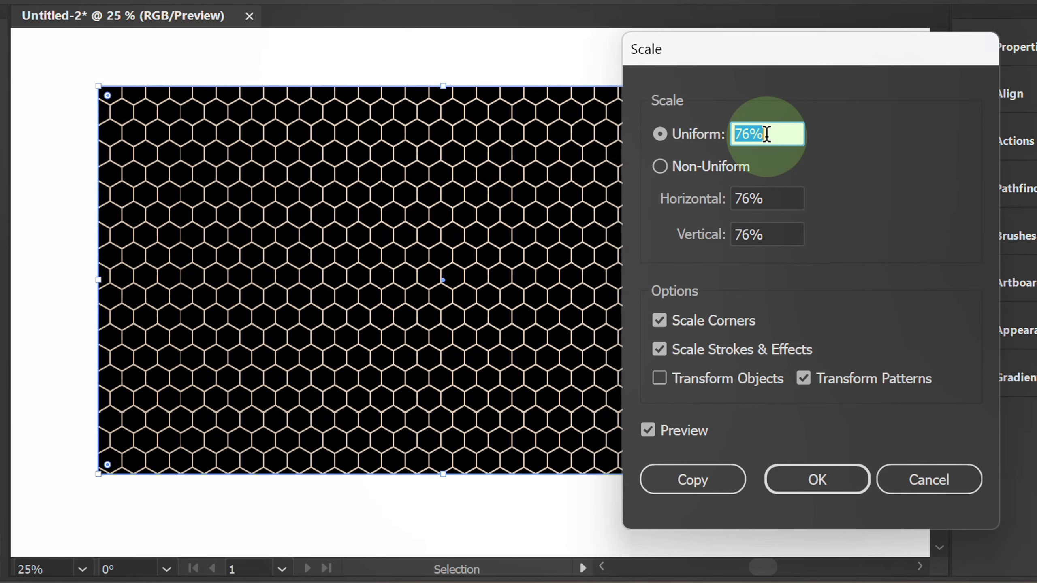
{"action": "scroll", "coordinate": [767, 134], "scroll_direction": "down", "scroll_amount": 6}
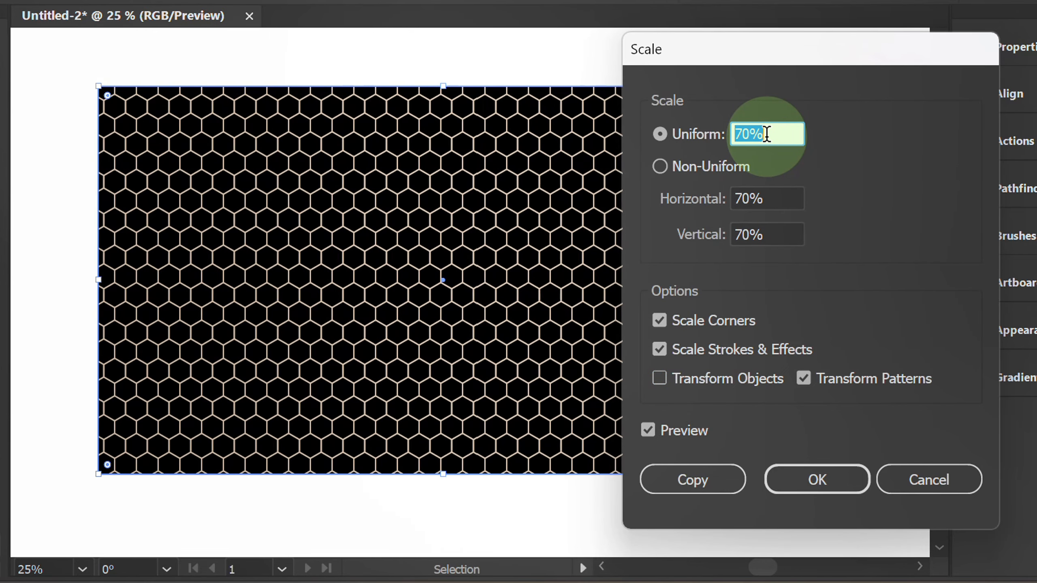
{"action": "left_click", "coordinate": [818, 482]}
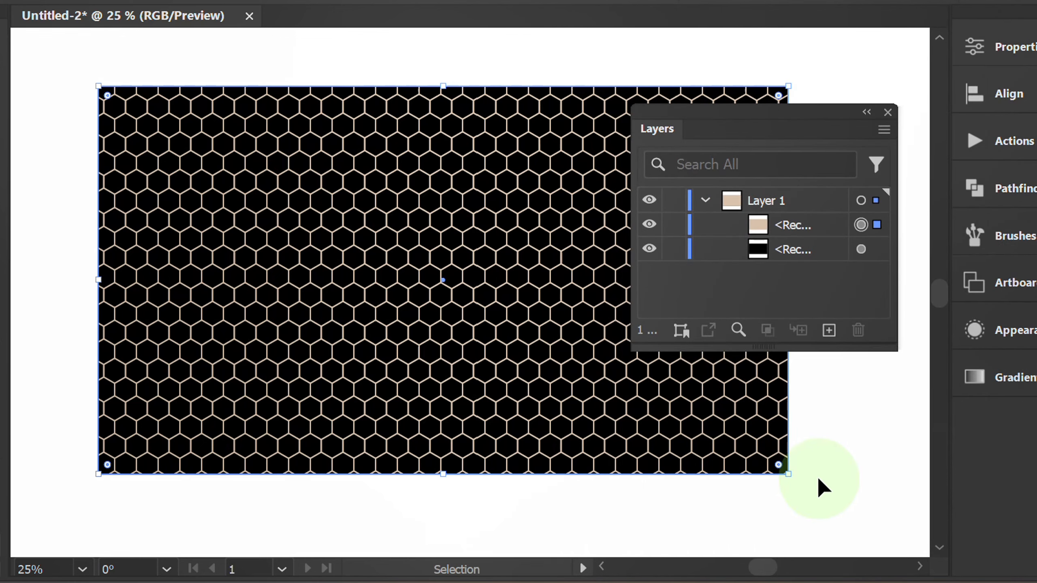
Duplicate the pattern-filled rectangle and fill the upper copy with the white-to-black linear gradient.
{"action": "left_click", "coordinate": [820, 226]}
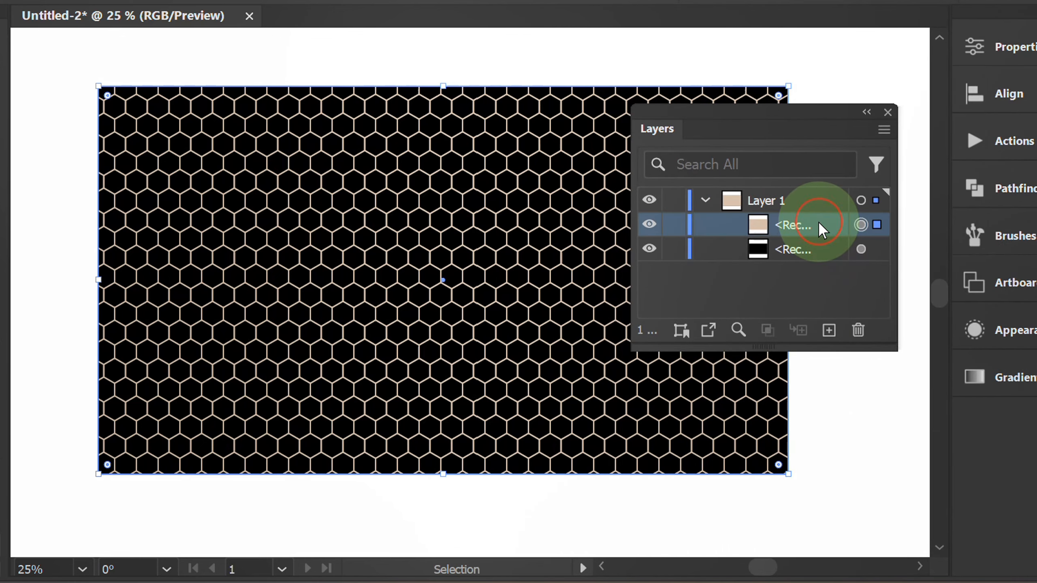
{"action": "left_click_drag", "start_coordinate": [825, 231], "coordinate": [830, 334]}
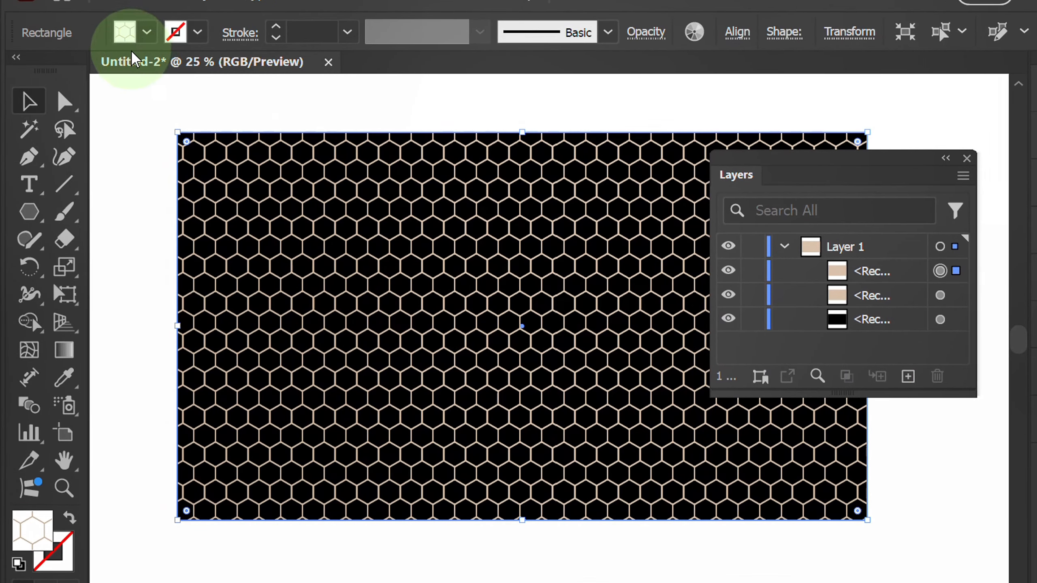
{"action": "left_click", "coordinate": [125, 32]}
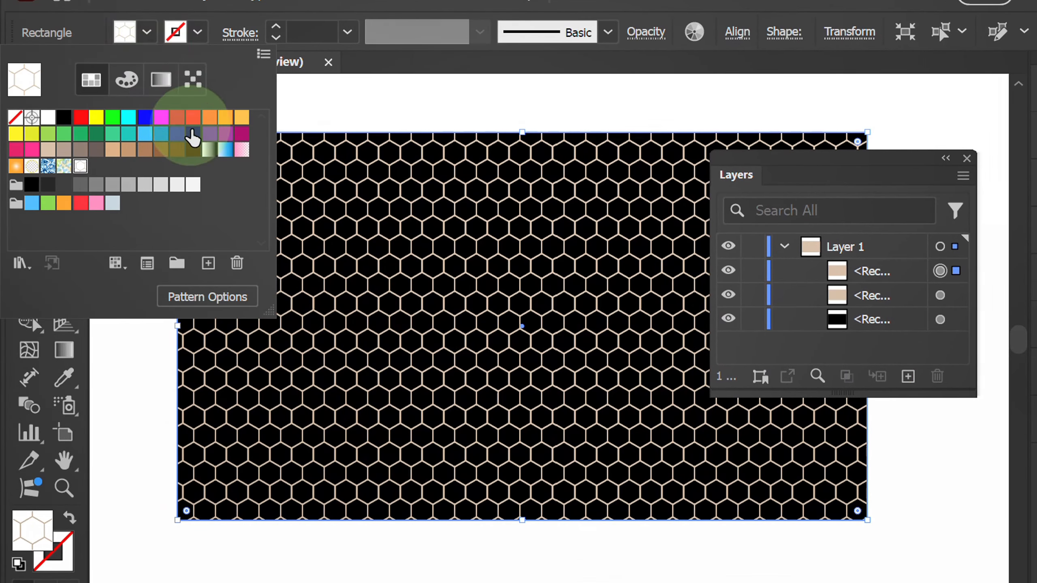
{"action": "left_click", "coordinate": [212, 157]}
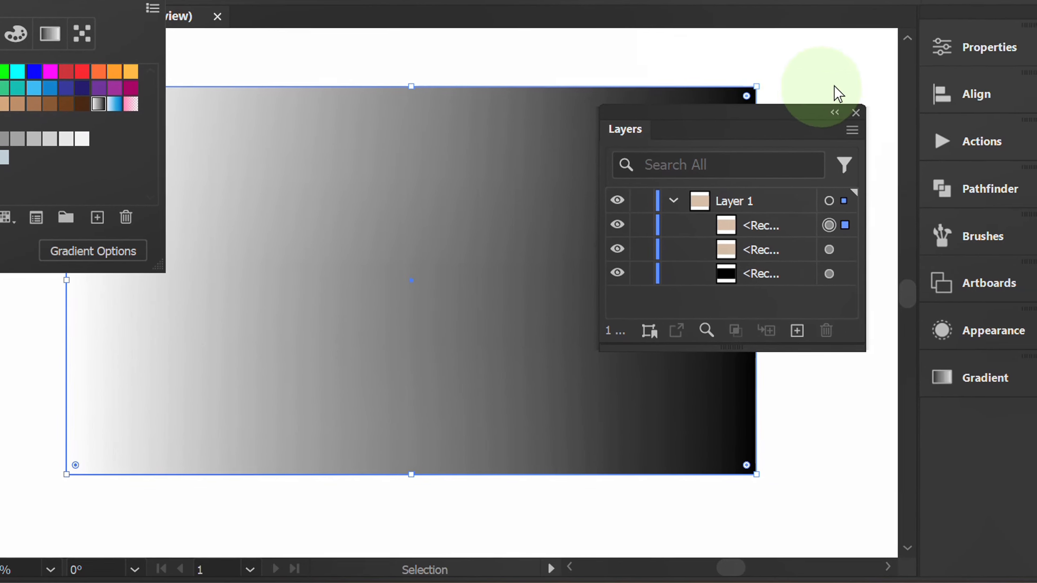
Set the blending mode of the top gradient-filled rectangle to Multiply.
{"action": "left_click", "coordinate": [960, 47]}
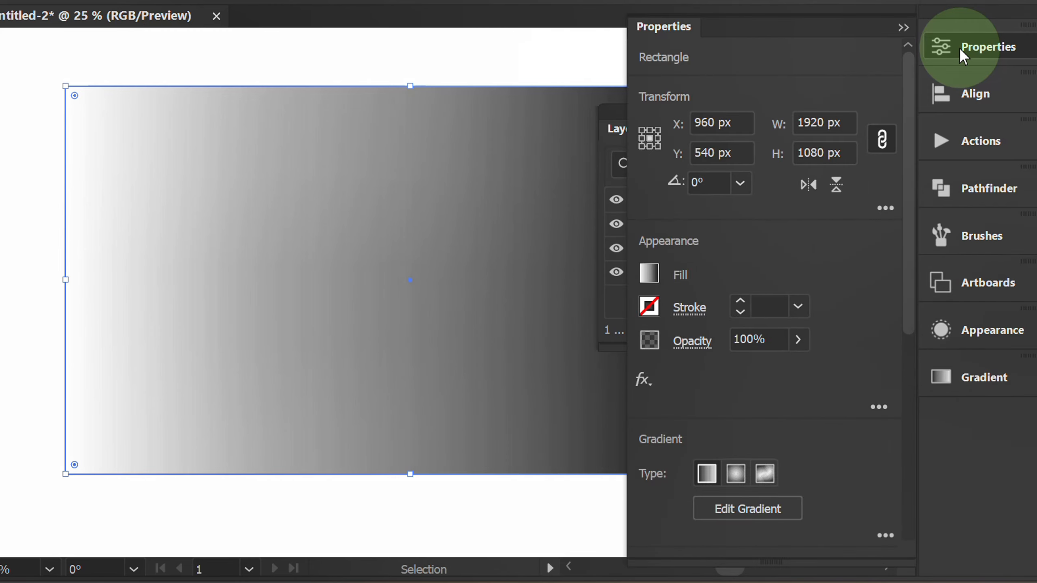
{"action": "left_click", "coordinate": [778, 347]}
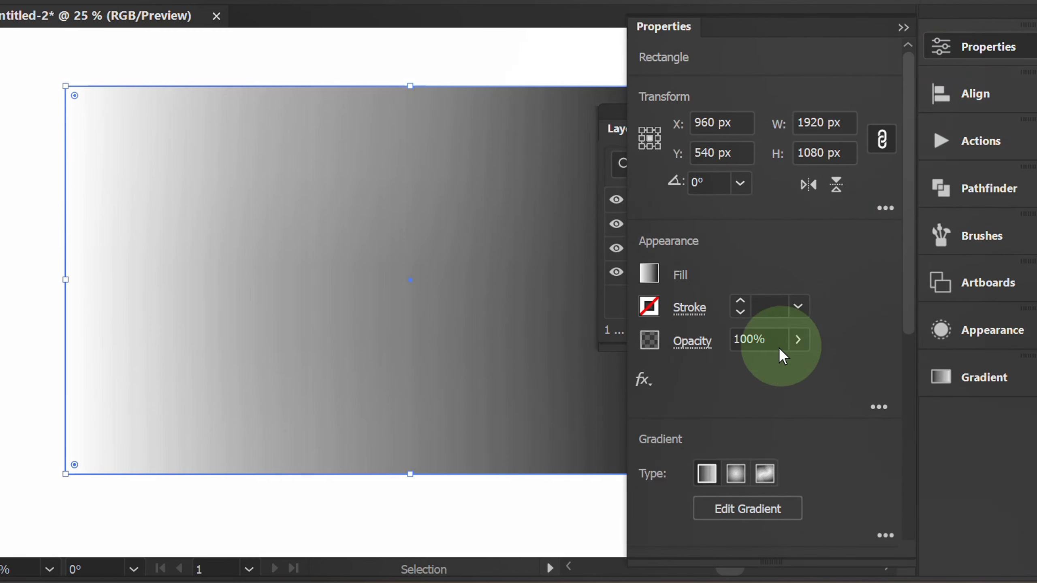
{"action": "left_click", "coordinate": [692, 343]}
{"action": "left_click", "coordinate": [536, 387]}
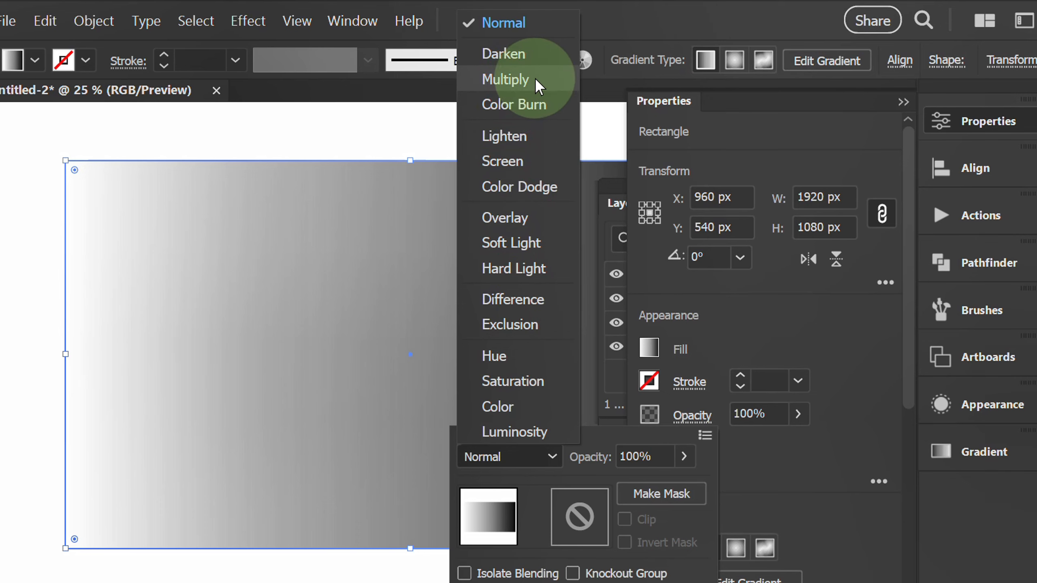
{"action": "left_click", "coordinate": [535, 79]}
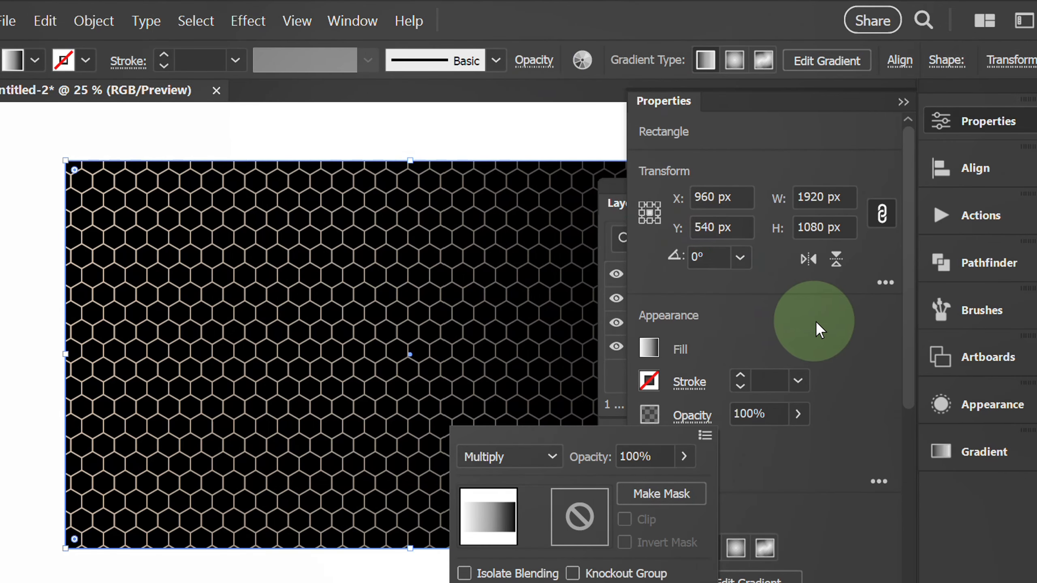
{"action": "left_click", "coordinate": [903, 102]}
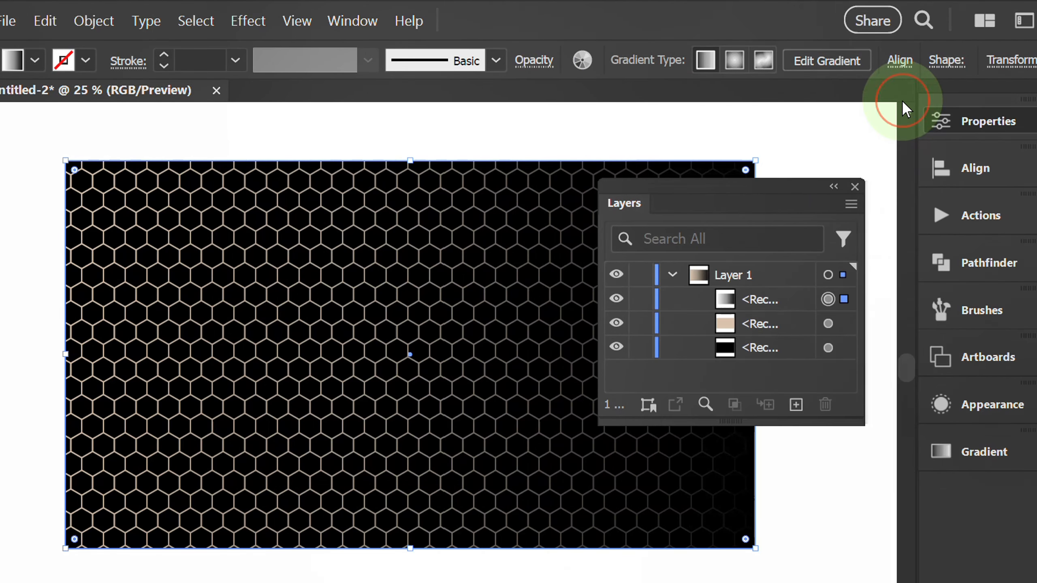
Relocate the white stop of the rectangle's linear gradient to 50%.
{"action": "left_click", "coordinate": [983, 451]}
{"action": "left_click_drag", "start_coordinate": [786, 342], "coordinate": [704, 264]}
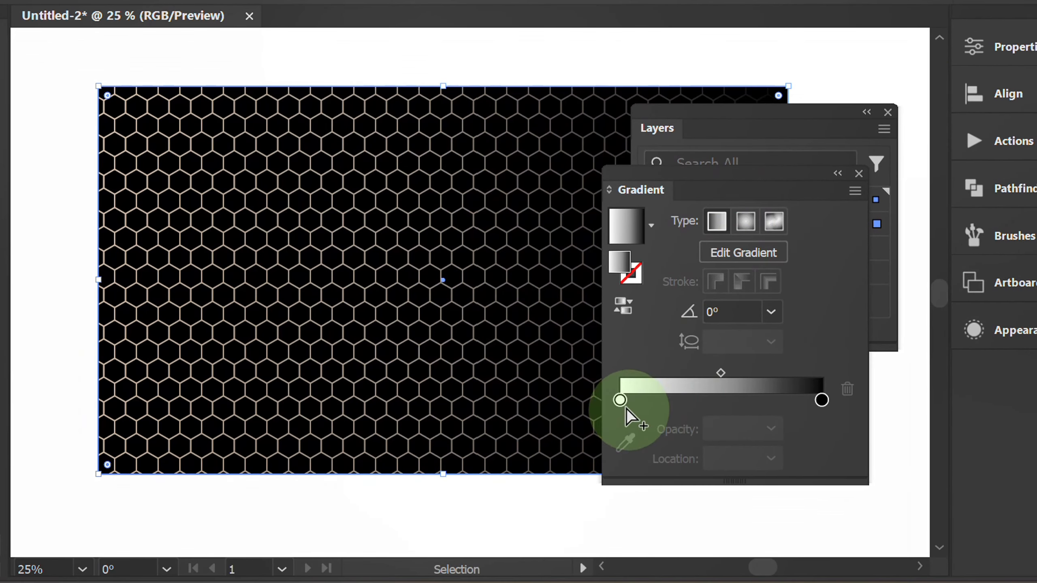
{"action": "left_click", "coordinate": [771, 458]}
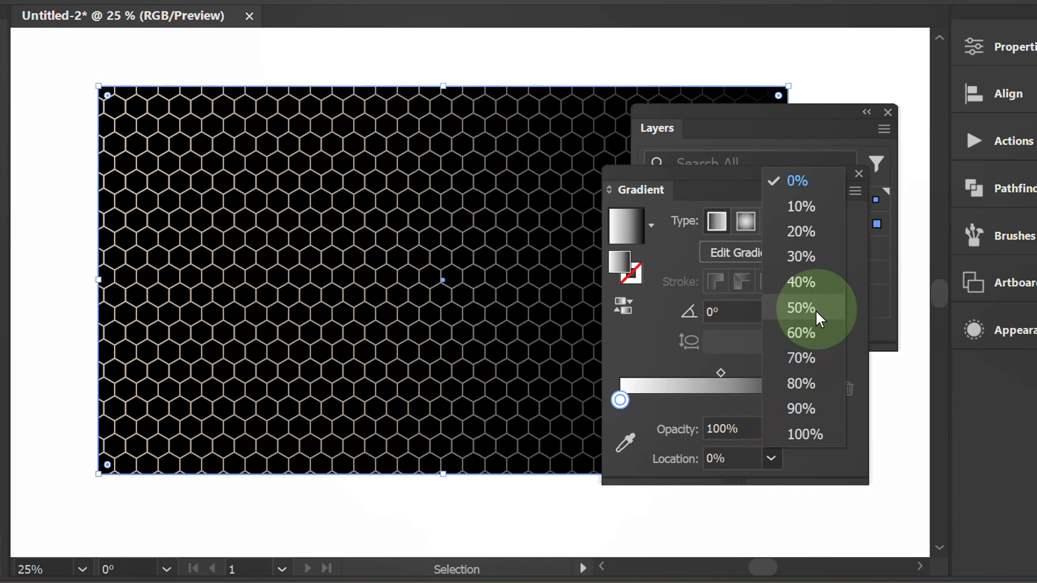
{"action": "left_click", "coordinate": [800, 307]}
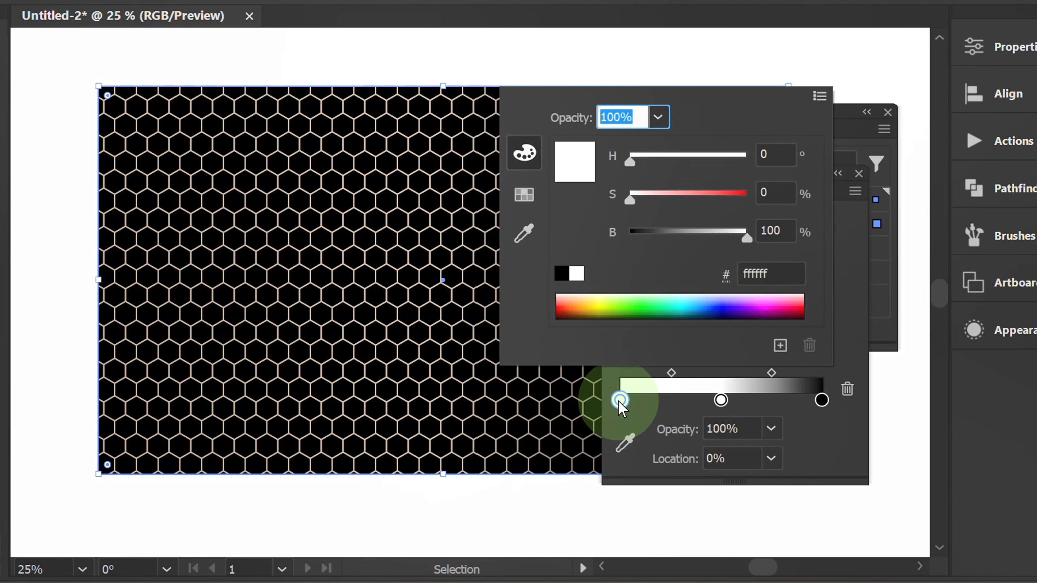
Give the gradient a stop at 0% and colour both end stops with the same dark gray swatch.
{"action": "left_click", "coordinate": [525, 195]}
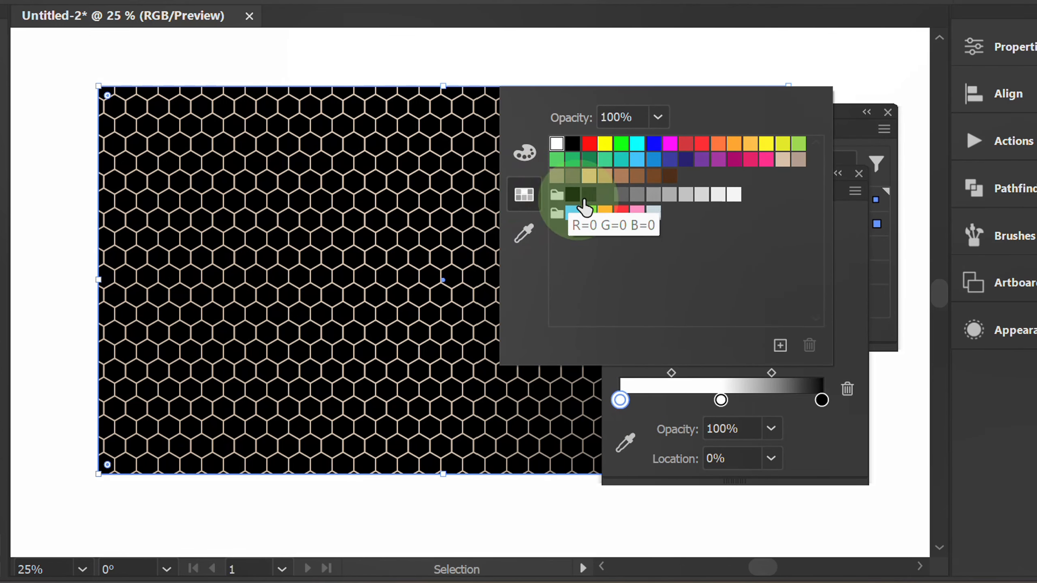
{"action": "left_click", "coordinate": [604, 195]}
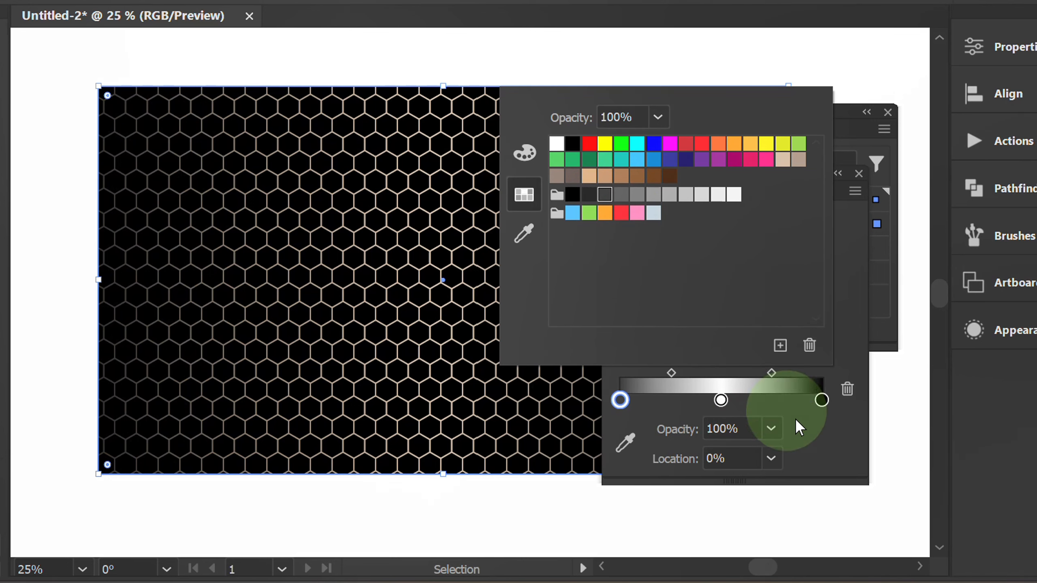
{"action": "left_click", "coordinate": [824, 444]}
{"action": "double_click", "coordinate": [822, 400]}
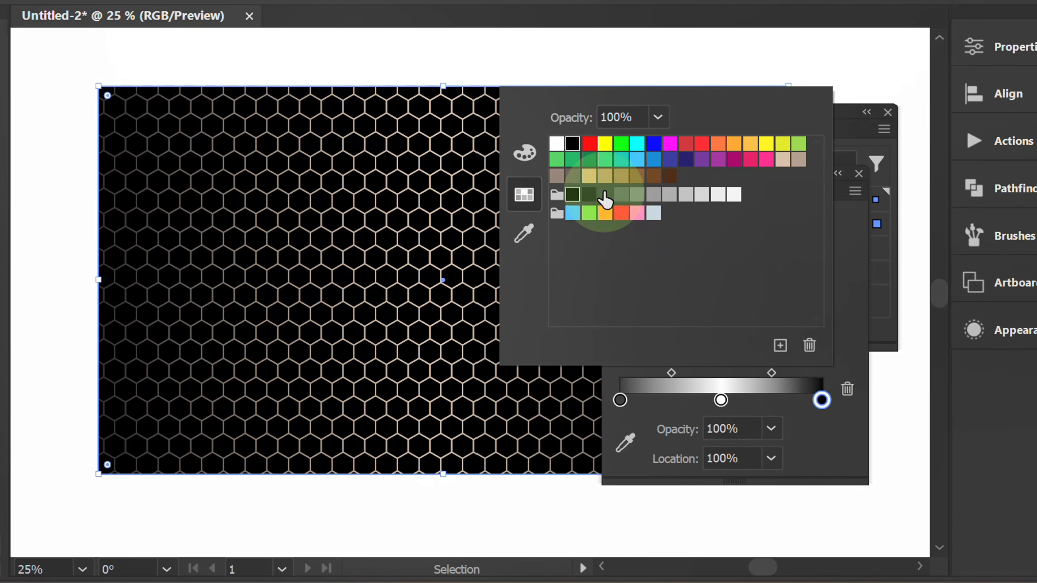
{"action": "left_click", "coordinate": [605, 195]}
{"action": "left_click", "coordinate": [835, 452]}
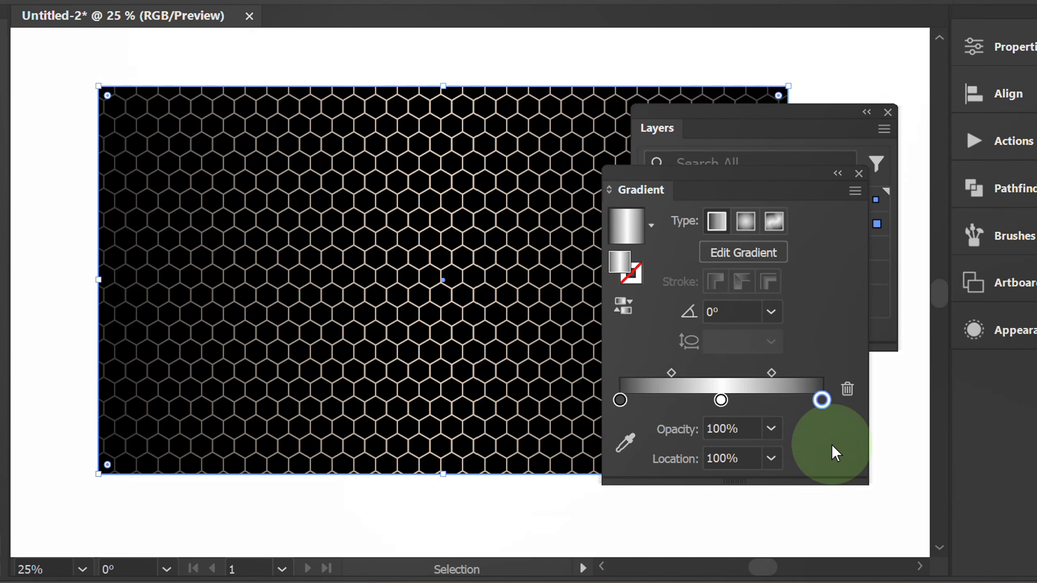
Set the angle of the gray-white-gray linear gradient to -60°.
{"action": "left_click", "coordinate": [772, 312]}
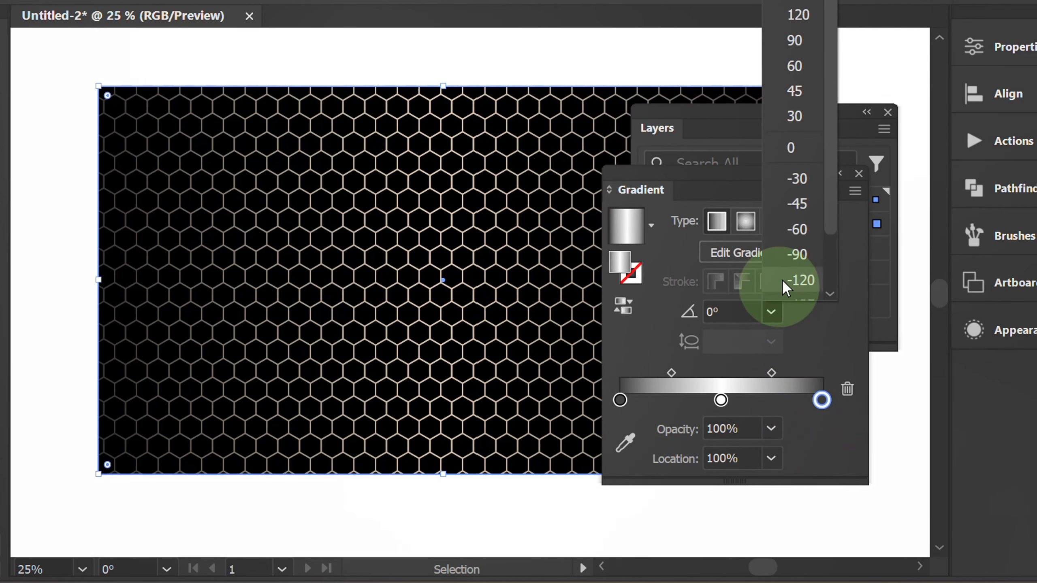
{"action": "left_click", "coordinate": [811, 230]}
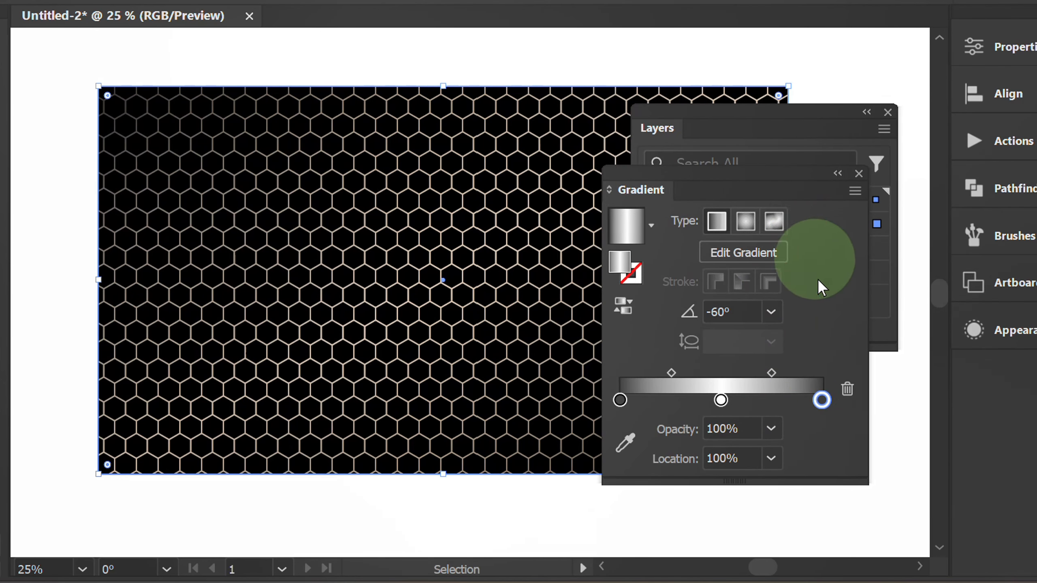
{"action": "left_click", "coordinate": [835, 446]}
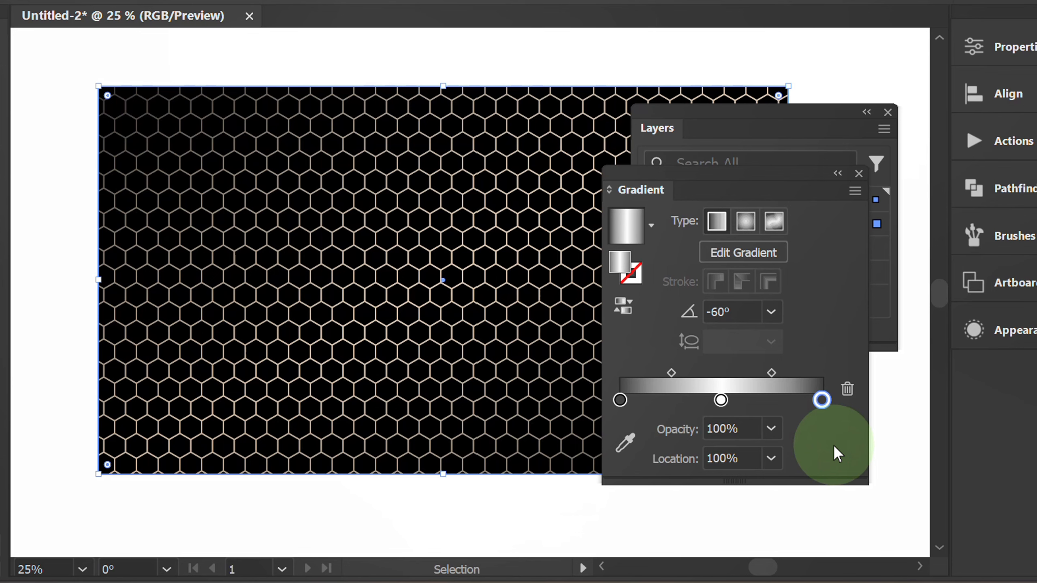
Dock the floating Gradient and Layers panels with the other collapsed panels and fit the artboard in the window.
{"action": "left_click_drag", "start_coordinate": [719, 175], "coordinate": [811, 359]}
{"action": "left_click_drag", "start_coordinate": [786, 319], "coordinate": [978, 359]}
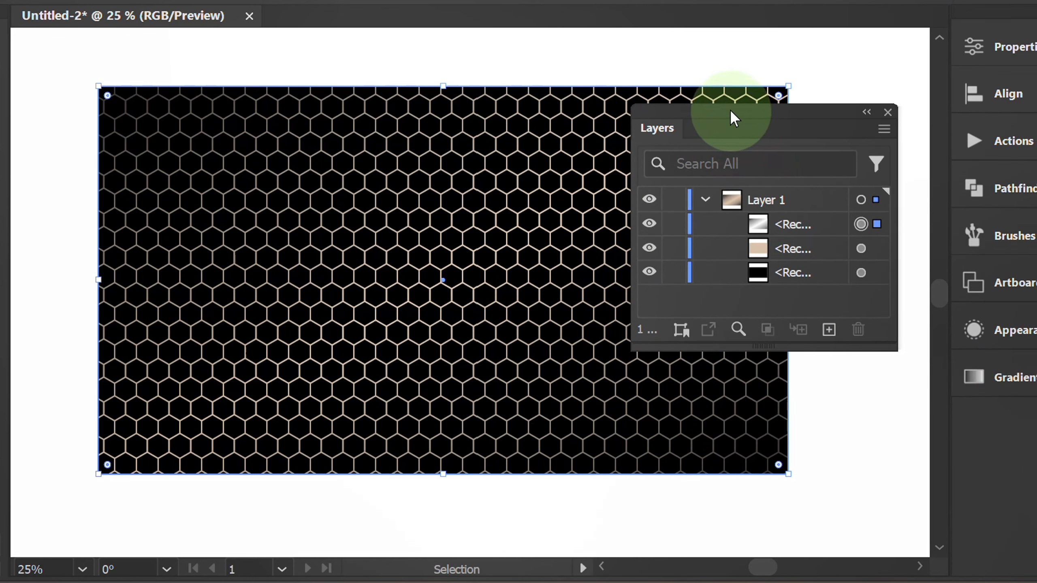
{"action": "left_click_drag", "start_coordinate": [732, 115], "coordinate": [1026, 493]}
{"action": "key", "text": "ctrl+0"}
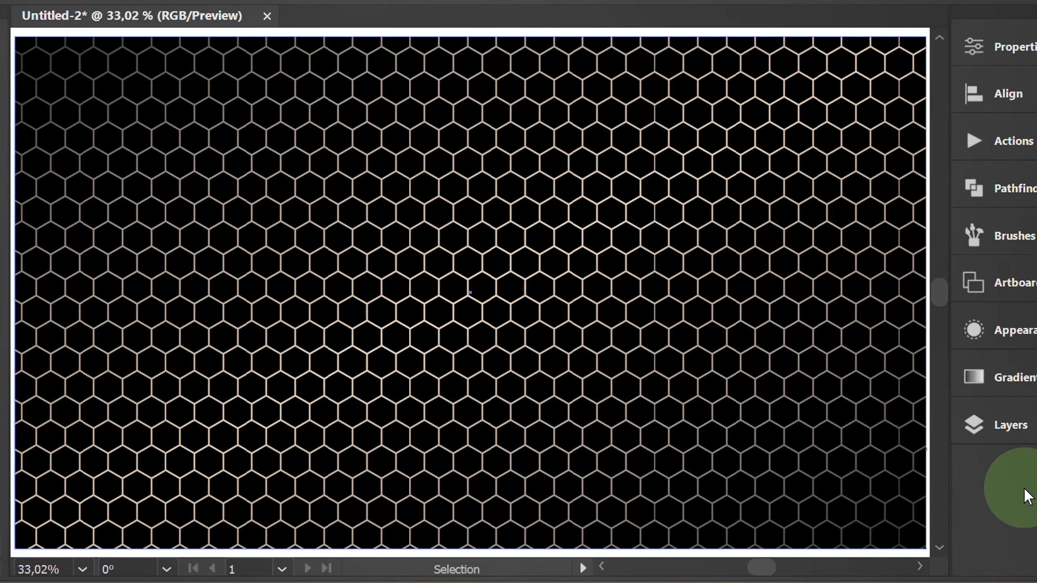